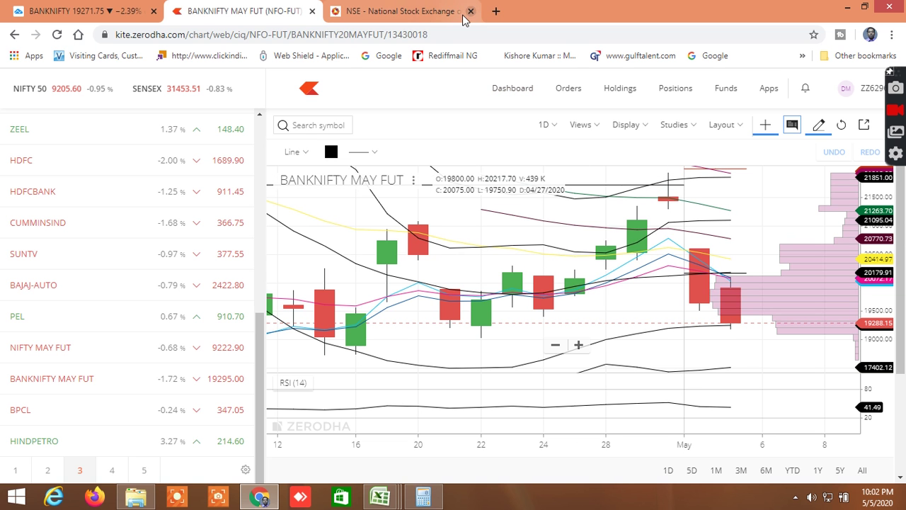
# Step: Switch to the NSE option chain page and examine the total call and put open interest for NIFTY's 7MAY2020 expiry
pyautogui.click(414, 12)
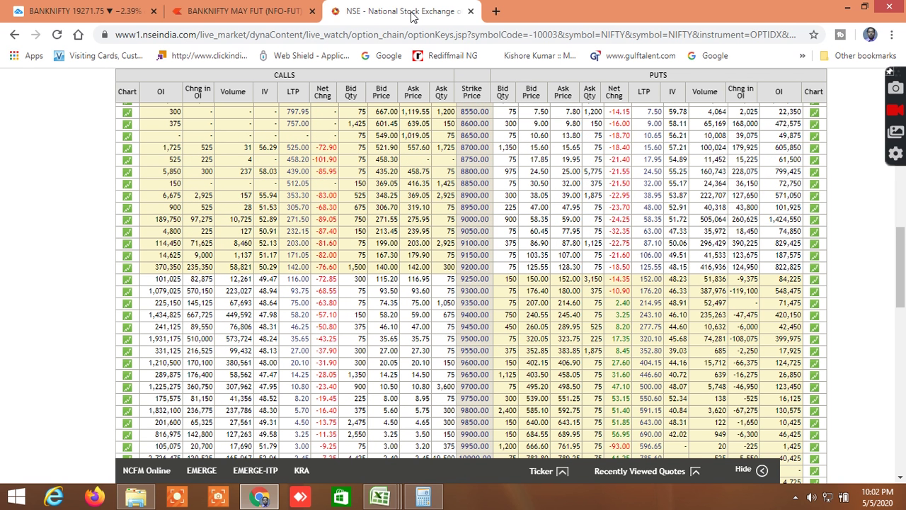
pyautogui.moveTo(901, 250); pyautogui.dragTo(901, 405)
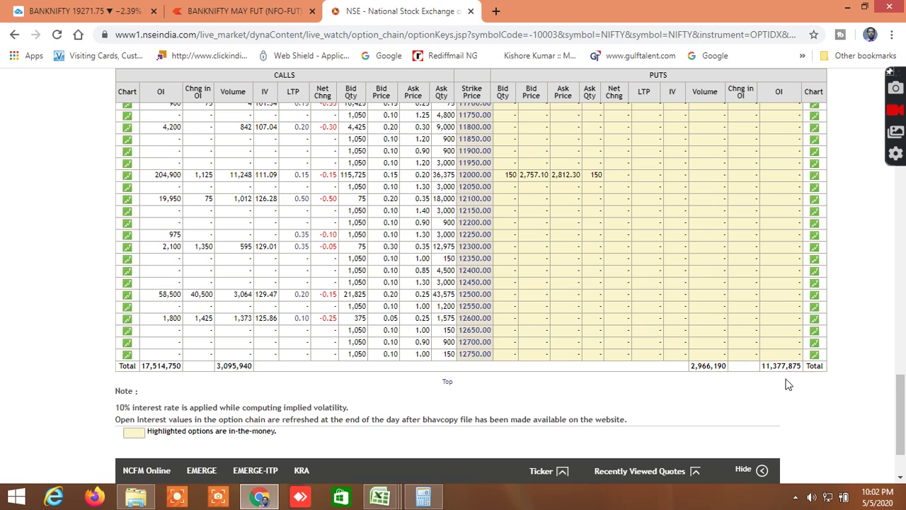
pyautogui.scroll(8, 829, 392)
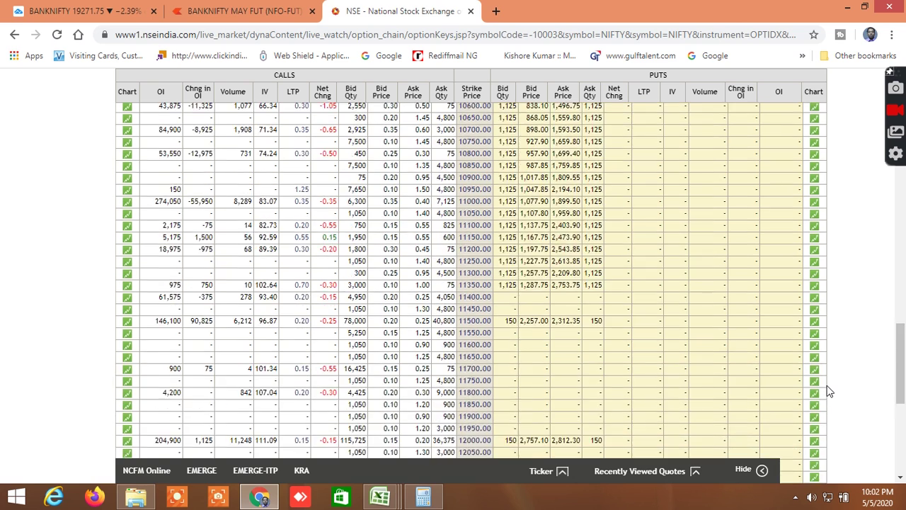
pyautogui.scroll(8, 829, 391)
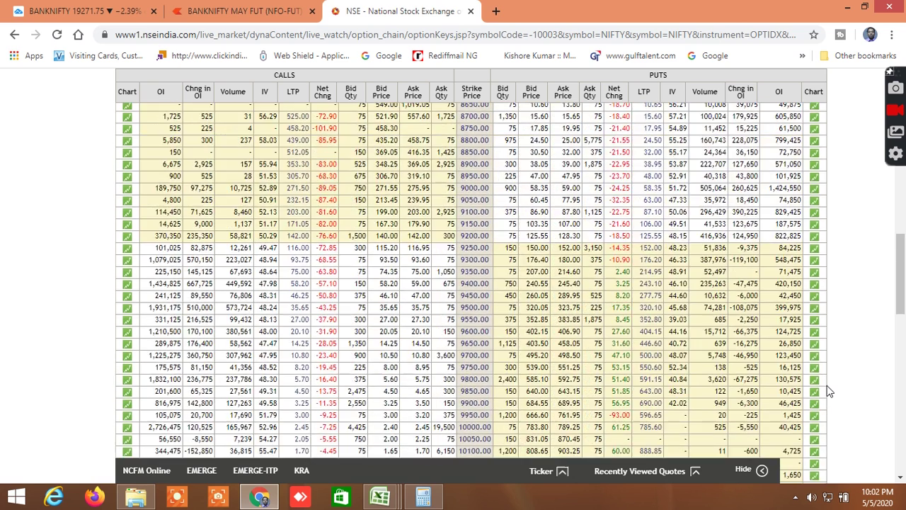
pyautogui.scroll(8, 828, 392)
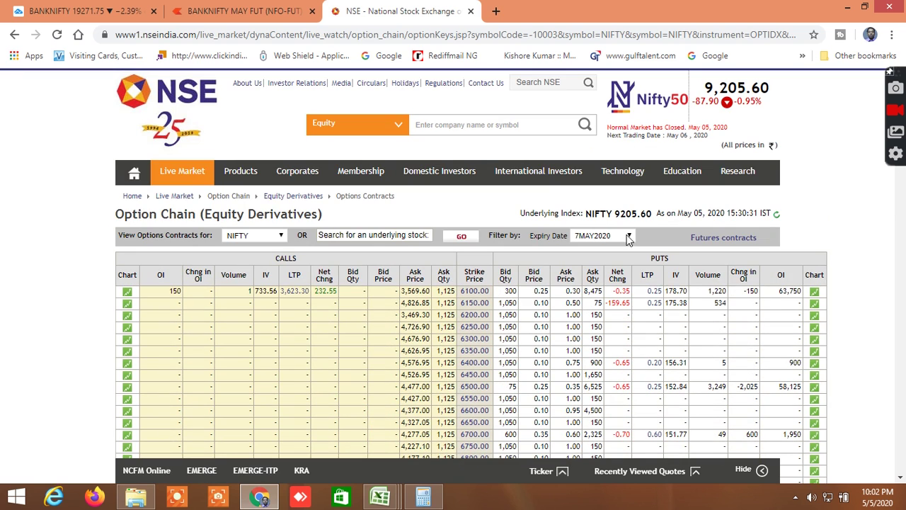
pyautogui.scroll(-10, 667, 306)
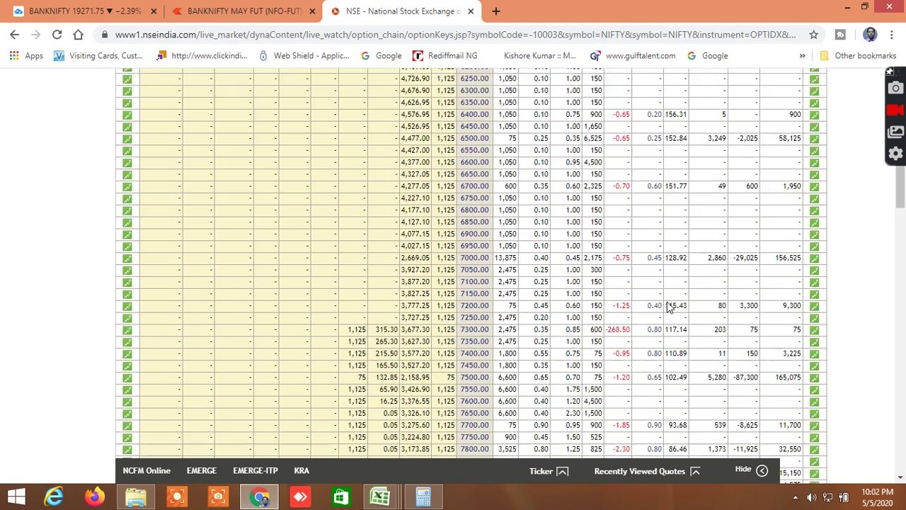
pyautogui.scroll(-4, 667, 306)
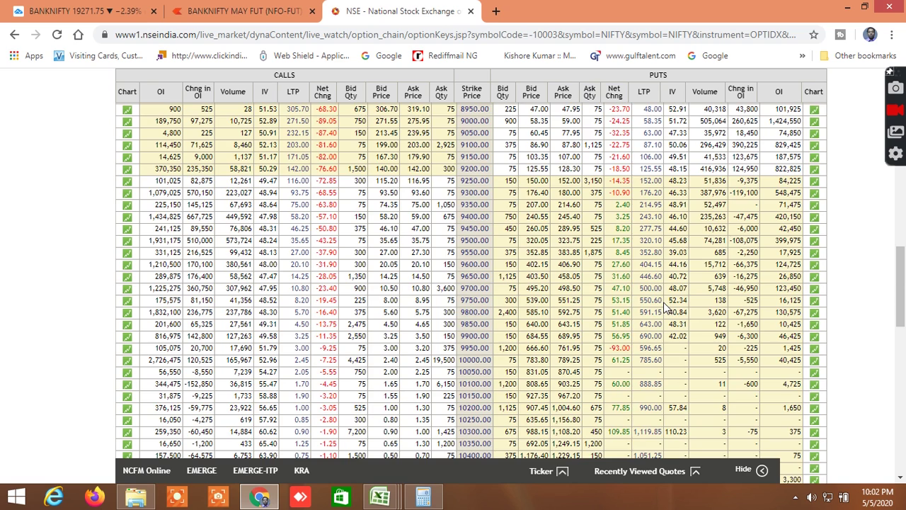
pyautogui.scroll(-7, 665, 306)
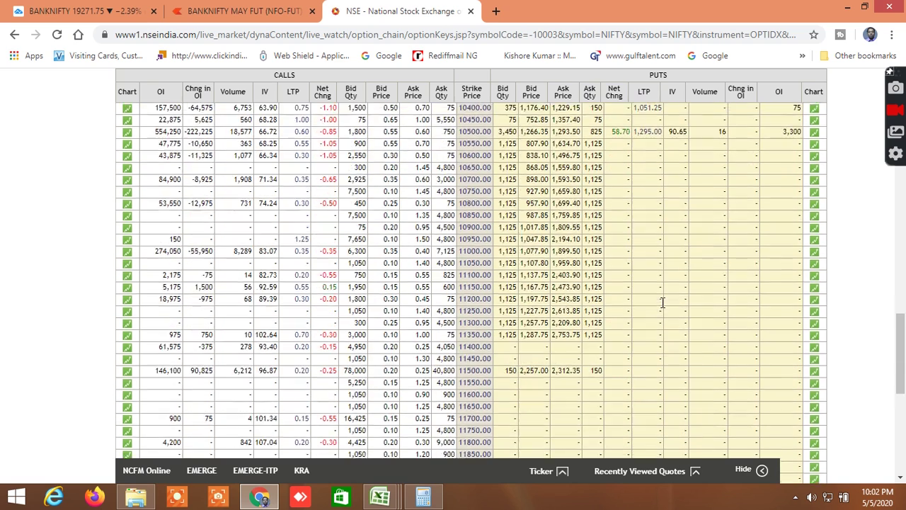
pyautogui.scroll(-4, 662, 303)
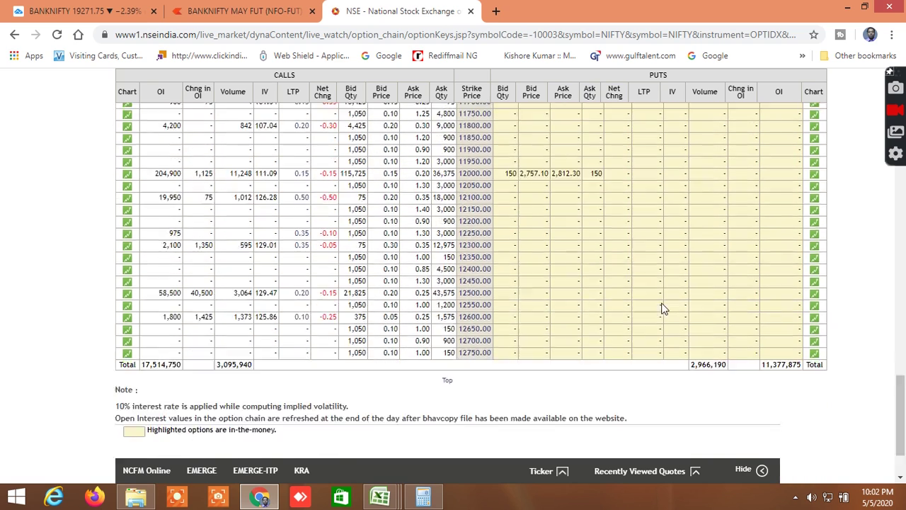
pyautogui.scroll(3, 663, 308)
pyautogui.scroll(7, 662, 308)
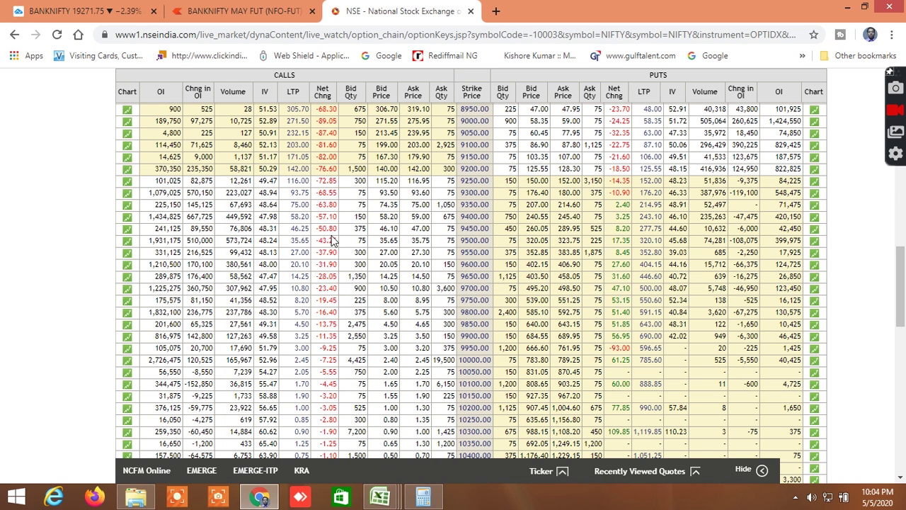
# Step: Compare call and put open interest and its changes across the 8500 to 10000 strikes of the 7MAY2020 expiry
pyautogui.moveTo(901, 263); pyautogui.dragTo(901, 235)
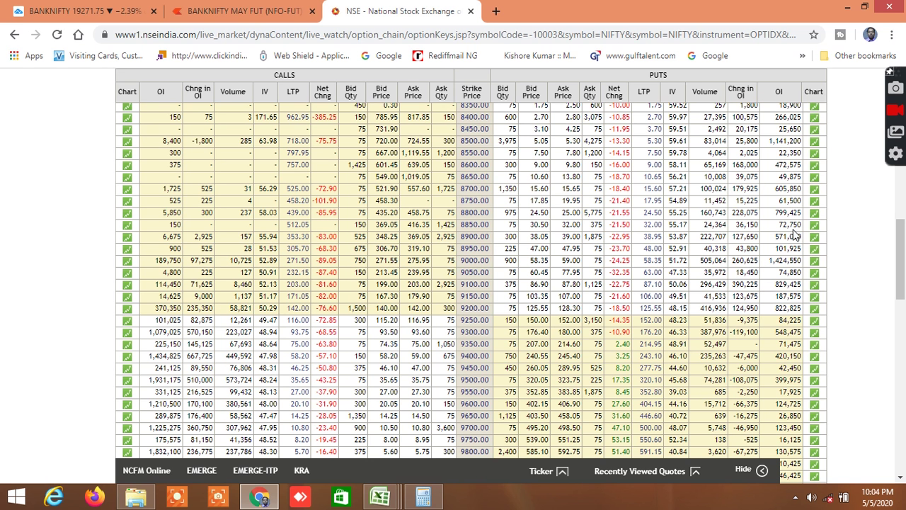
pyautogui.moveTo(900, 262); pyautogui.dragTo(898, 283)
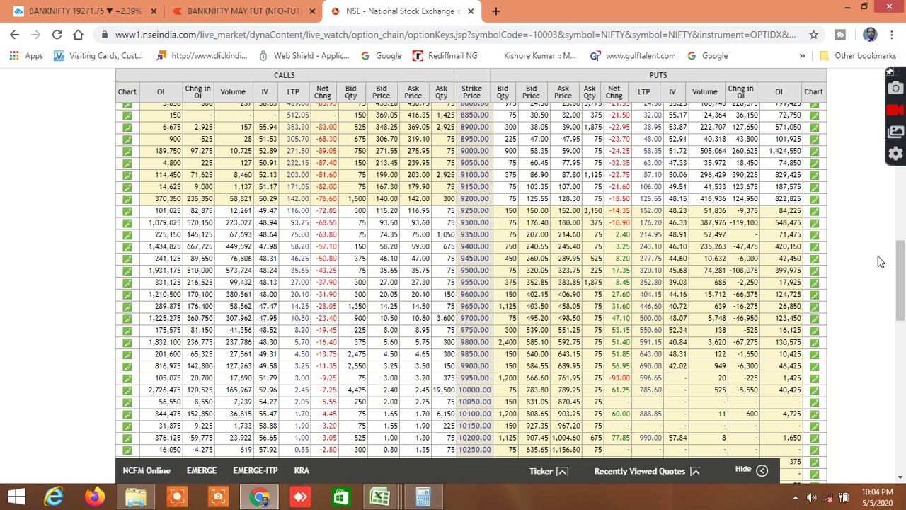
pyautogui.moveTo(904, 275); pyautogui.dragTo(885, 261)
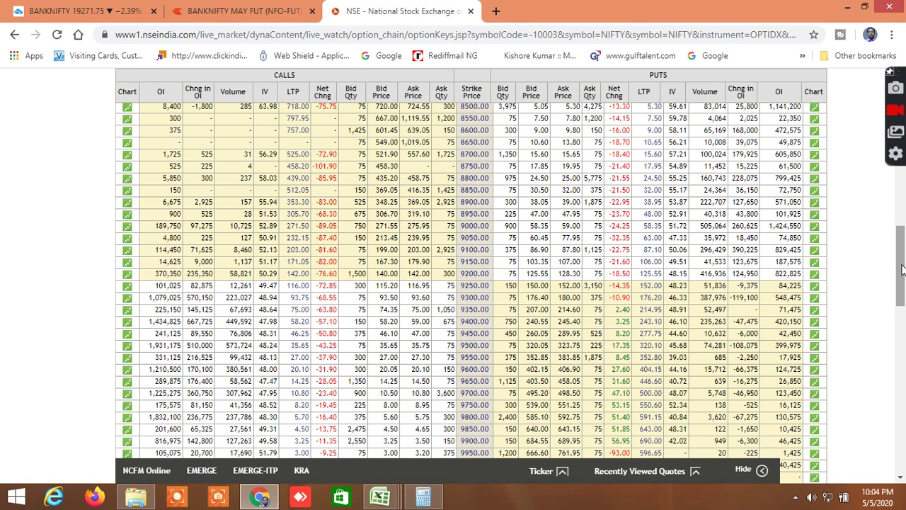
pyautogui.moveTo(901, 269); pyautogui.dragTo(901, 268)
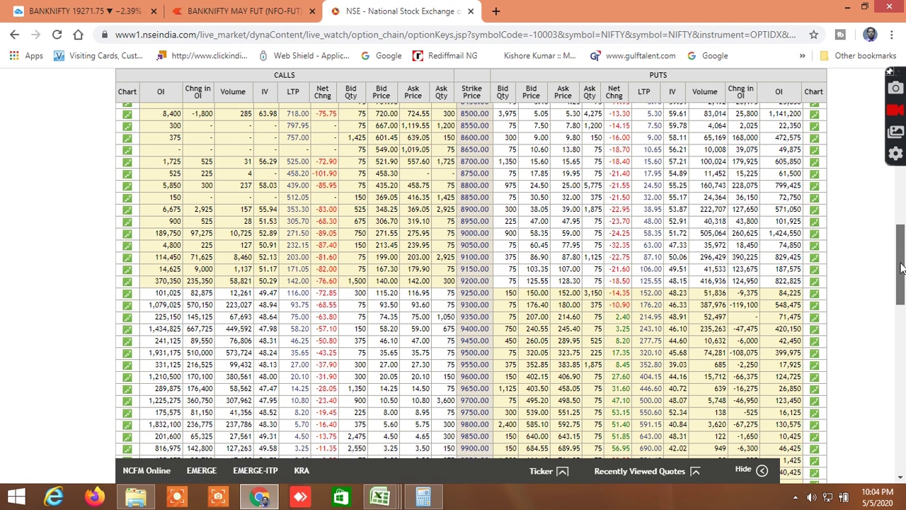
pyautogui.moveTo(902, 267); pyautogui.dragTo(897, 288)
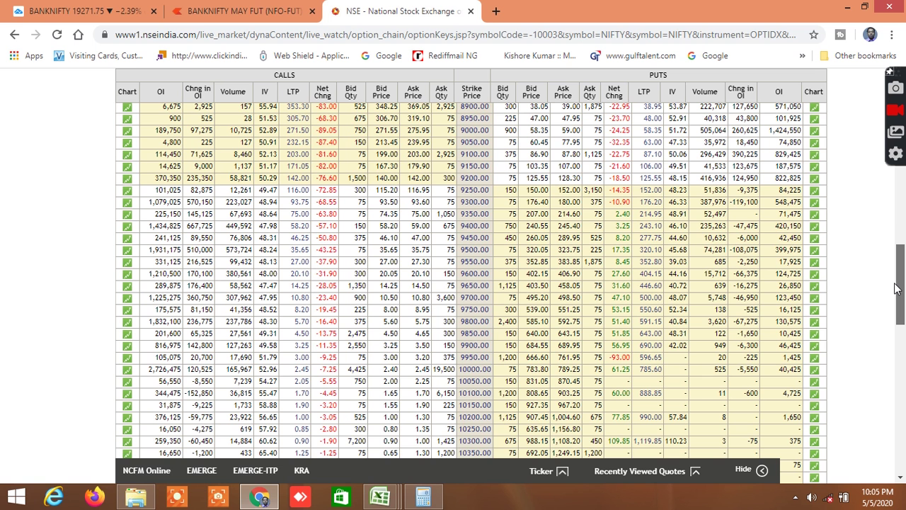
pyautogui.moveTo(898, 289); pyautogui.dragTo(901, 281)
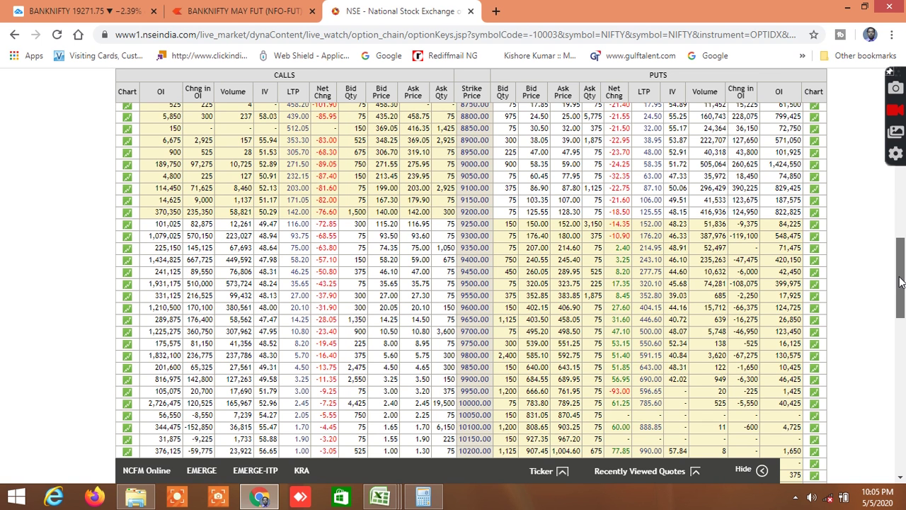
pyautogui.moveTo(900, 282); pyautogui.dragTo(895, 273)
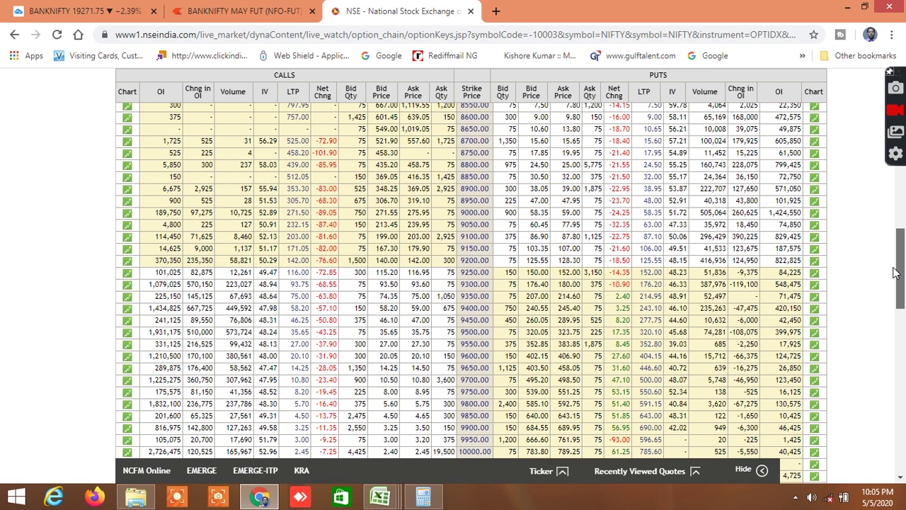
pyautogui.moveTo(894, 273); pyautogui.dragTo(900, 269)
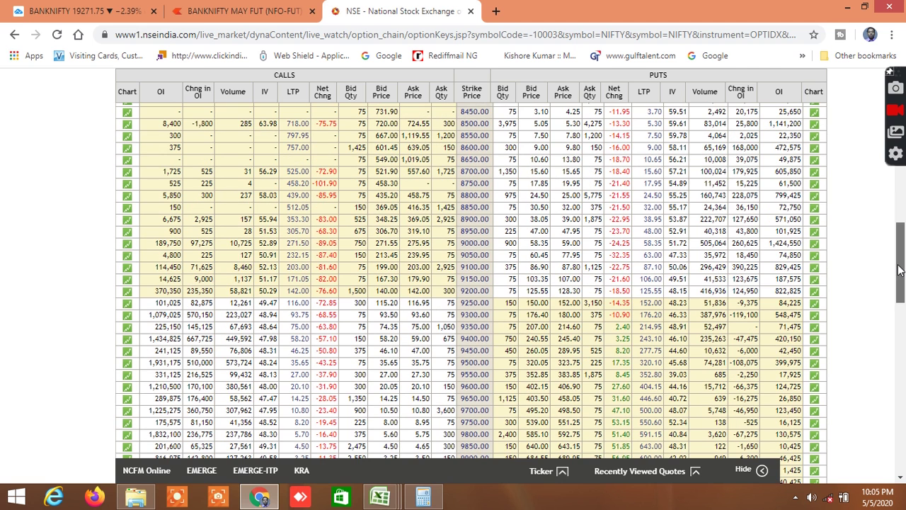
# Step: Filter the NIFTY option chain by the 14MAY2020 expiry and examine open interest at strikes from 8500 to 10000
pyautogui.moveTo(901, 269); pyautogui.dragTo(887, 150)
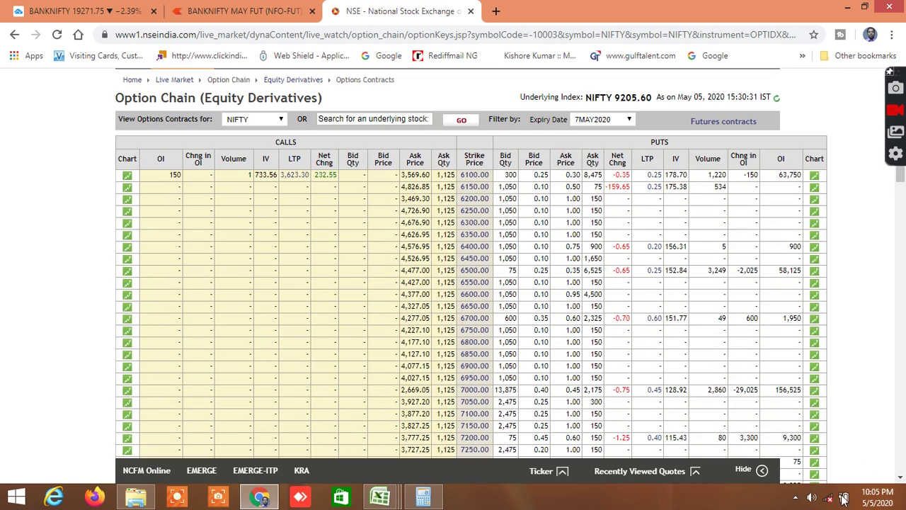
pyautogui.click(626, 120)
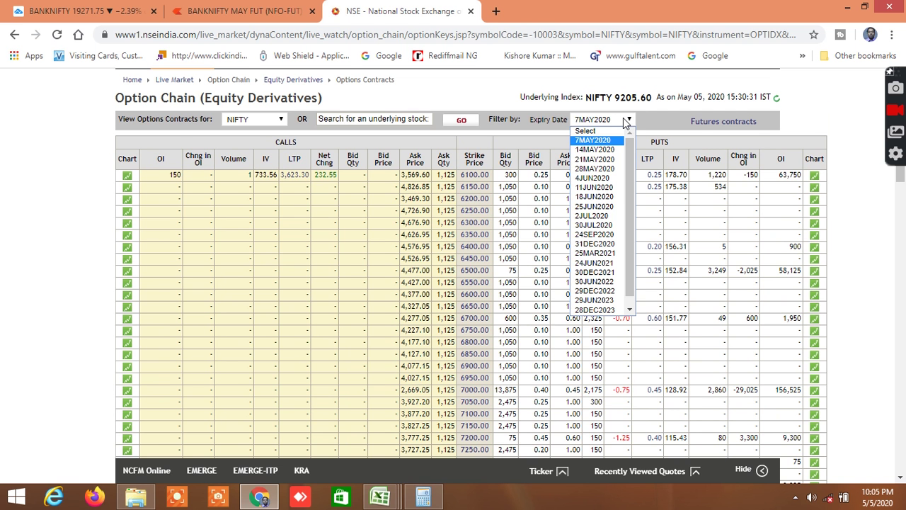
pyautogui.click(606, 150)
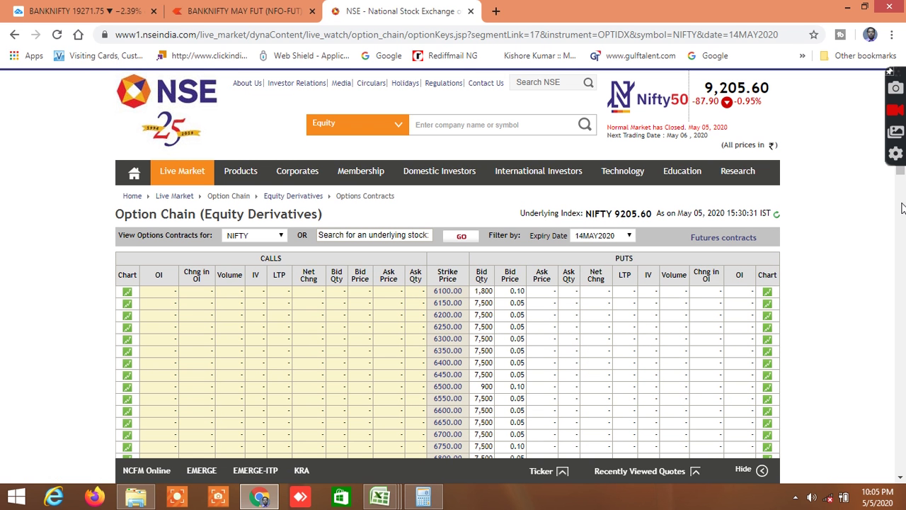
pyautogui.moveTo(901, 177); pyautogui.dragTo(902, 325)
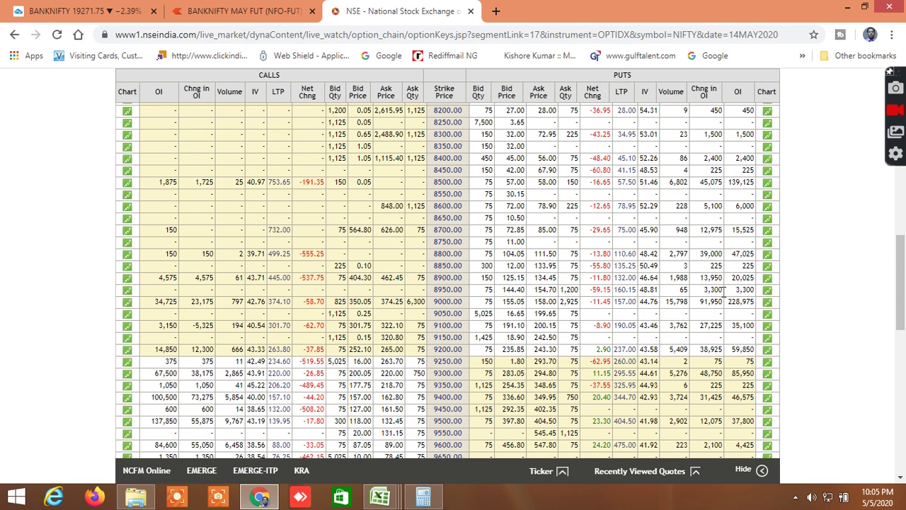
pyautogui.moveTo(903, 274); pyautogui.dragTo(903, 288)
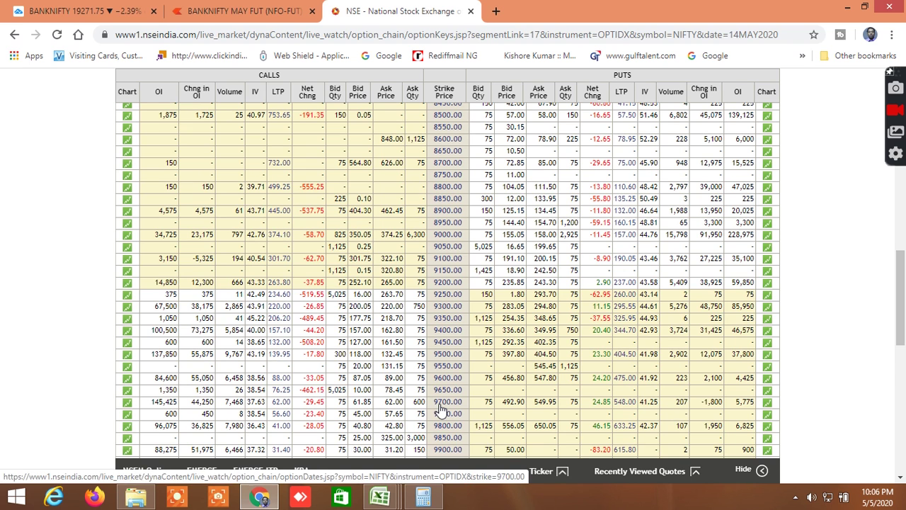
pyautogui.scroll(-3, 440, 409)
pyautogui.scroll(10, 474, 349)
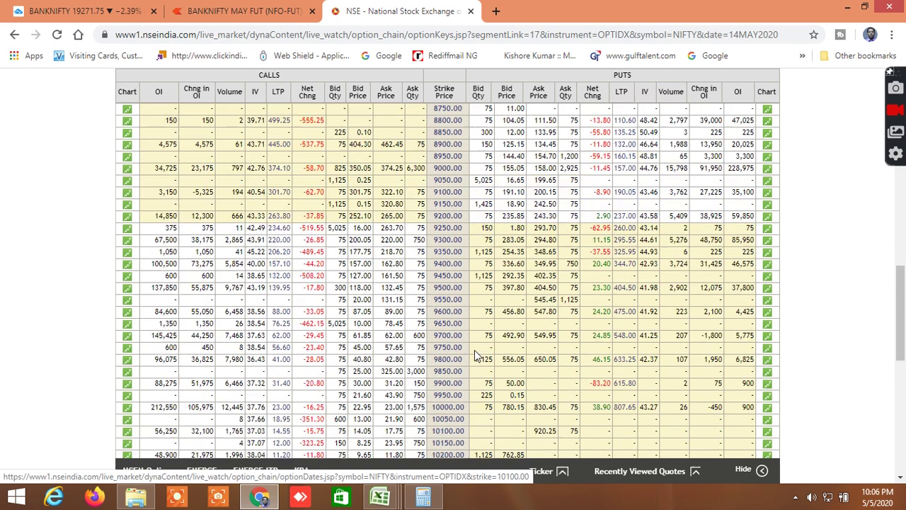
pyautogui.scroll(-9, 534, 308)
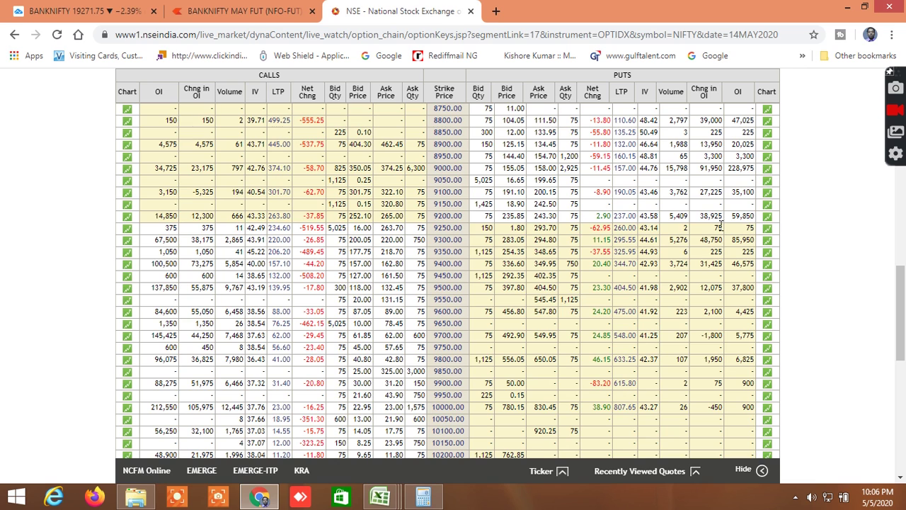
# Step: Filter the NIFTY option chain by the 21MAY2020 expiry and examine open interest at strikes from 9000 to 10000
pyautogui.moveTo(901, 301); pyautogui.dragTo(897, 131)
pyautogui.moveTo(738, 170)
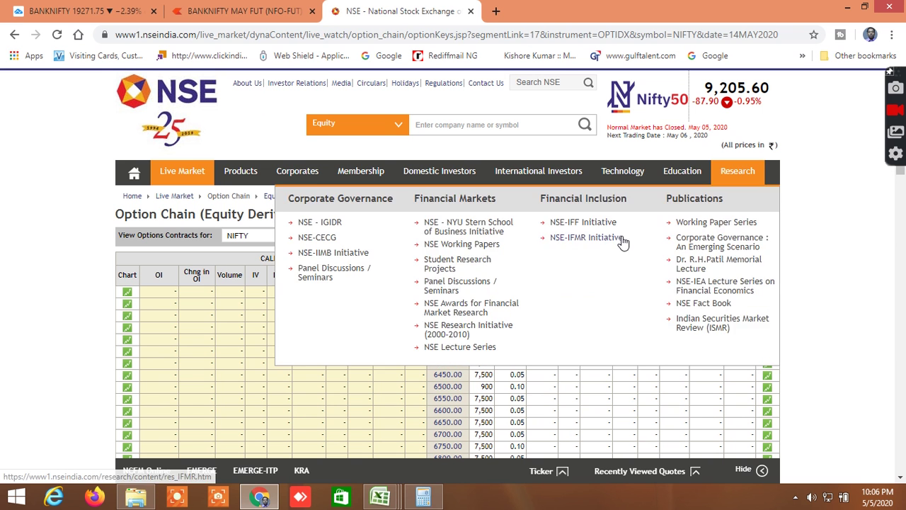
pyautogui.click(602, 236)
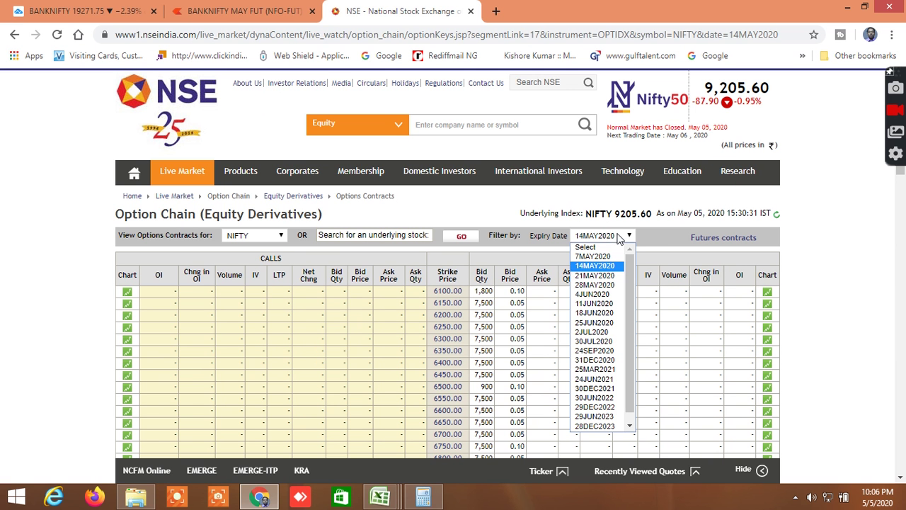
pyautogui.click(601, 276)
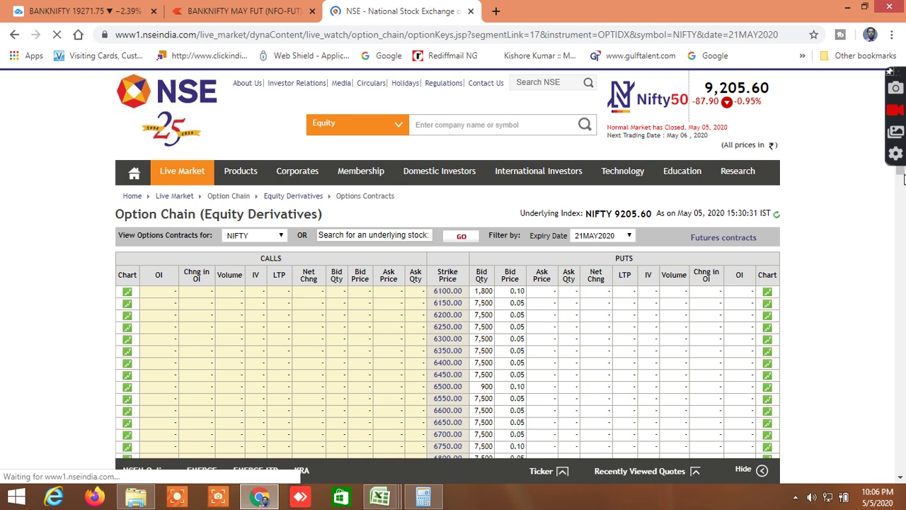
pyautogui.moveTo(903, 179); pyautogui.dragTo(894, 347)
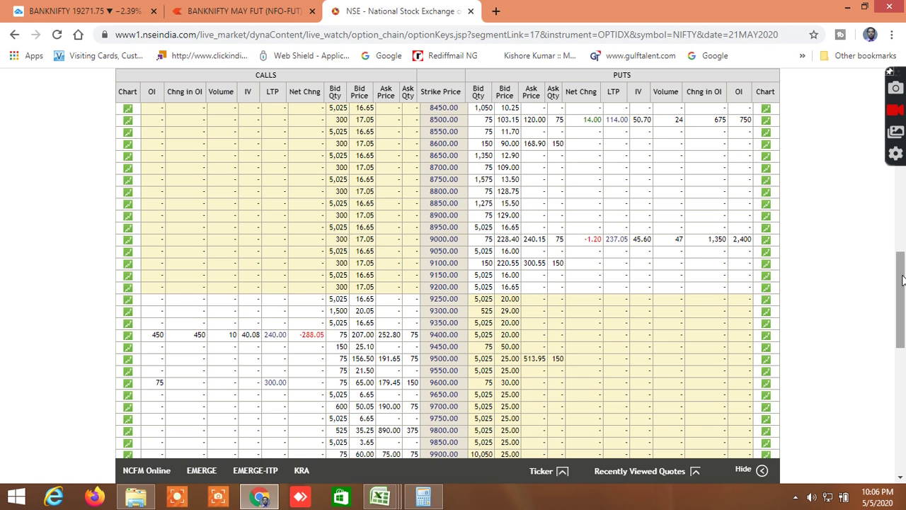
pyautogui.moveTo(901, 284); pyautogui.dragTo(884, 299)
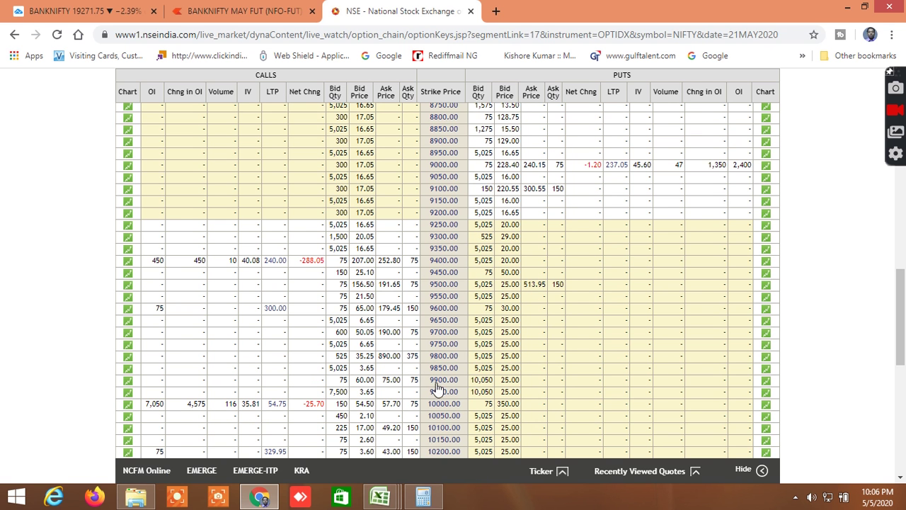
# Step: Filter the NIFTY option chain by the 28MAY2020 expiry and examine call and put open interest around the 9000 to 10000 strikes
pyautogui.moveTo(901, 310); pyautogui.dragTo(903, 95)
pyautogui.click(602, 182)
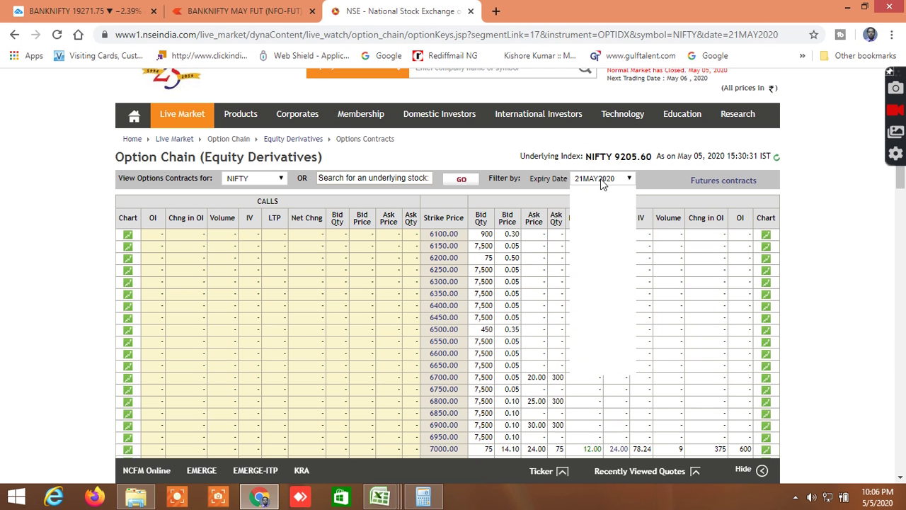
pyautogui.click(600, 233)
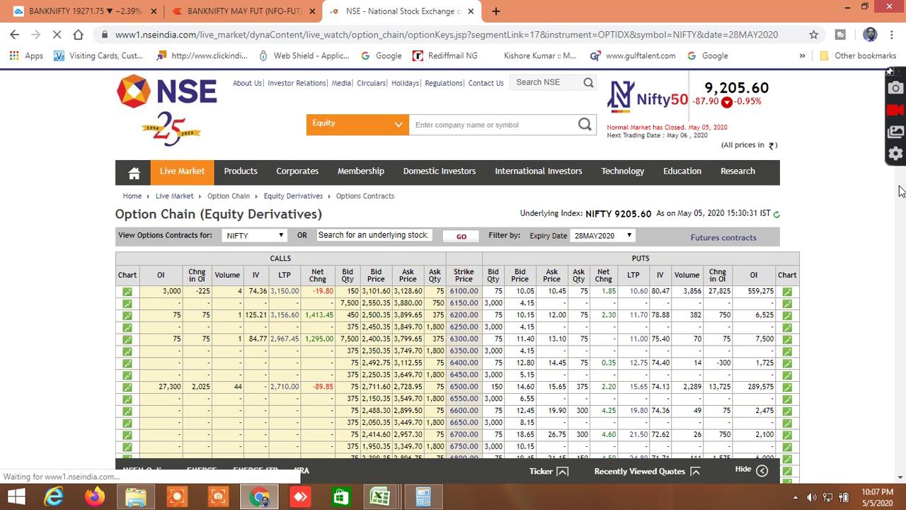
pyautogui.click(899, 236)
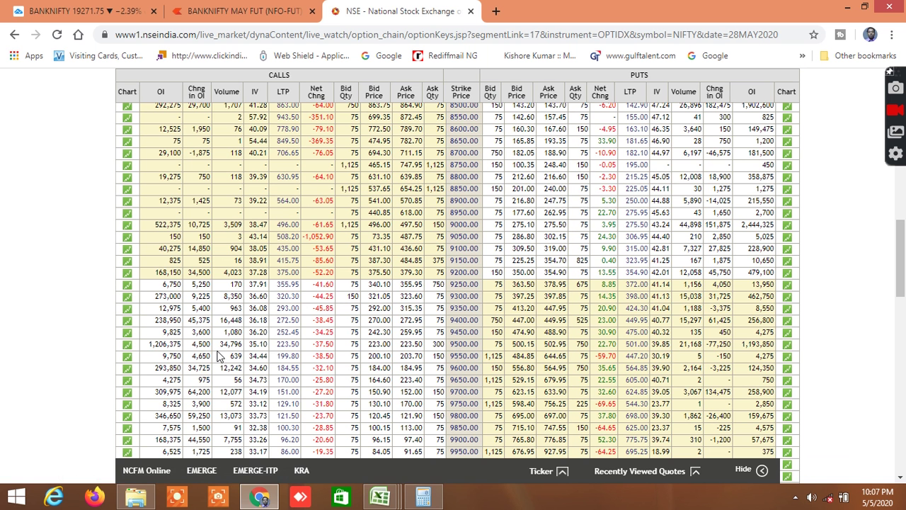
pyautogui.scroll(-1, 249, 358)
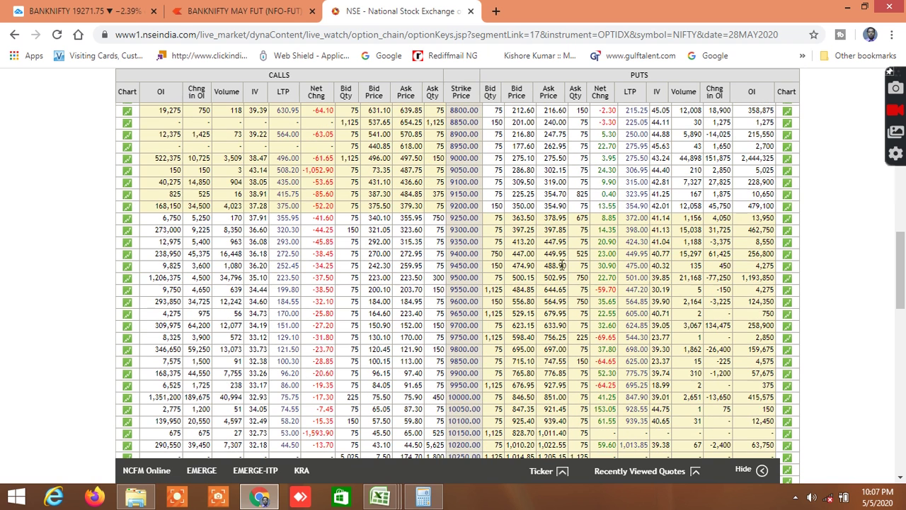
pyautogui.scroll(1, 767, 238)
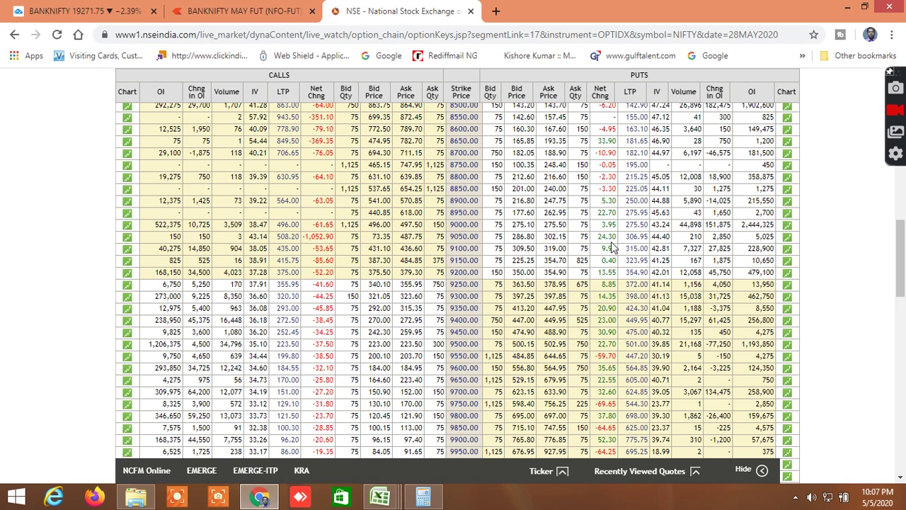
# Step: Switch the option chain's underlying index to BANKNIFTY
pyautogui.scroll(6, 613, 247)
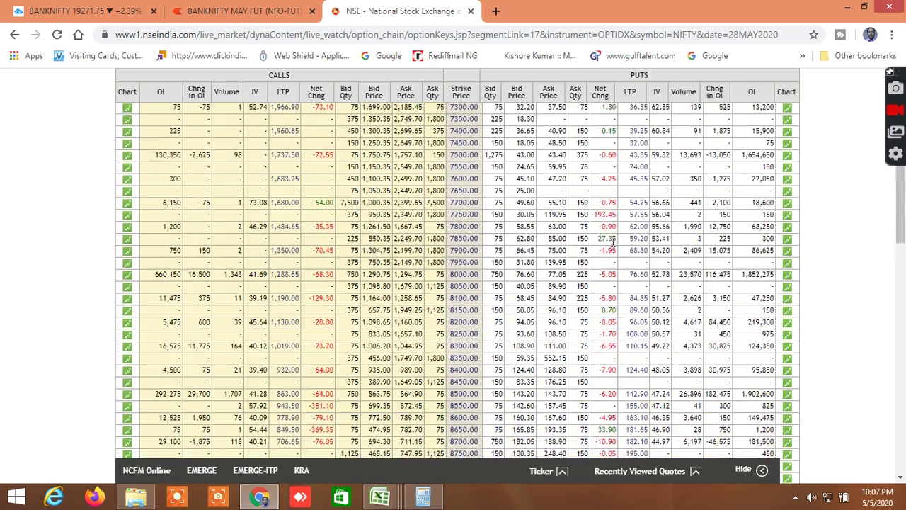
pyautogui.scroll(5, 613, 244)
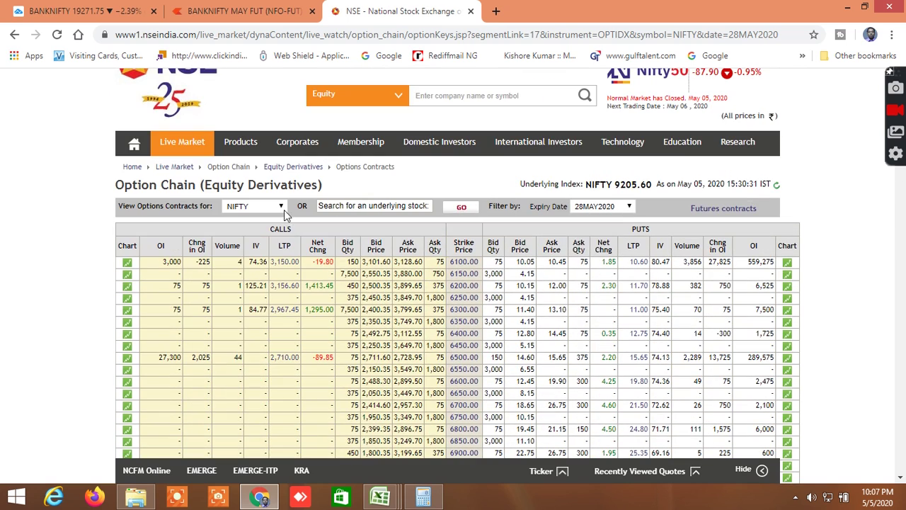
pyautogui.click(279, 210)
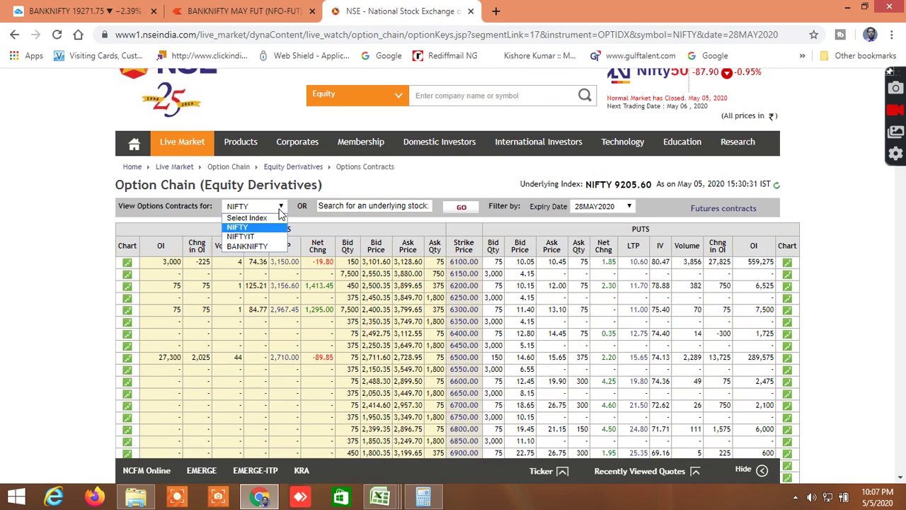
pyautogui.click(273, 247)
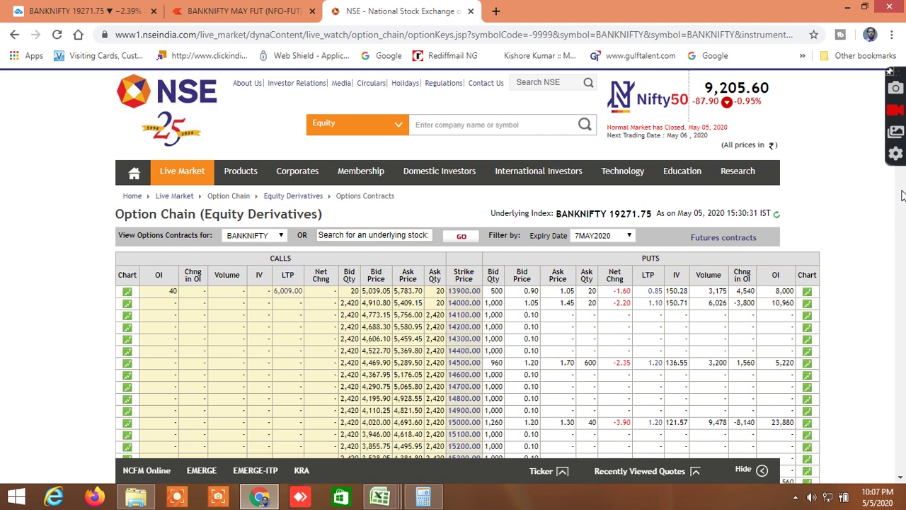
# Step: Examine BANKNIFTY call and put open interest and its changes at strikes from 18000 to 21500 for the 7MAY2020 expiry
pyautogui.scroll(-5, 901, 204)
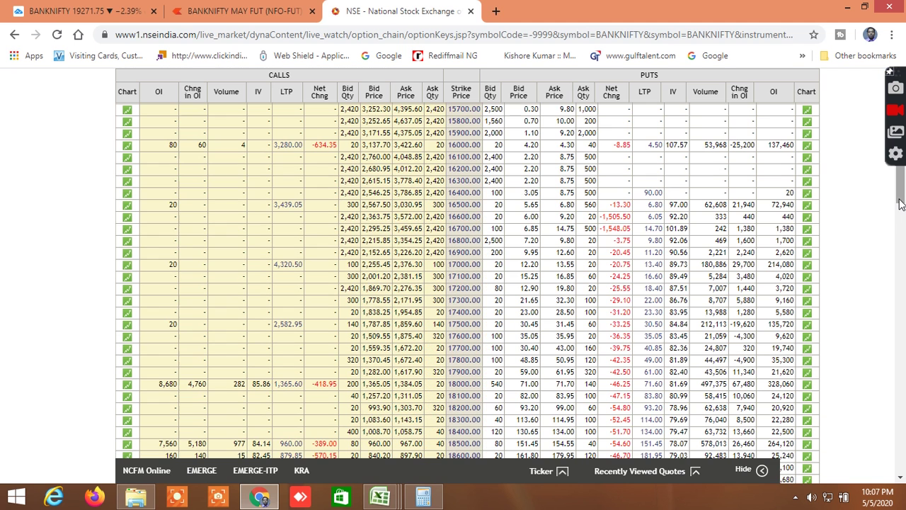
pyautogui.moveTo(900, 197); pyautogui.dragTo(904, 244)
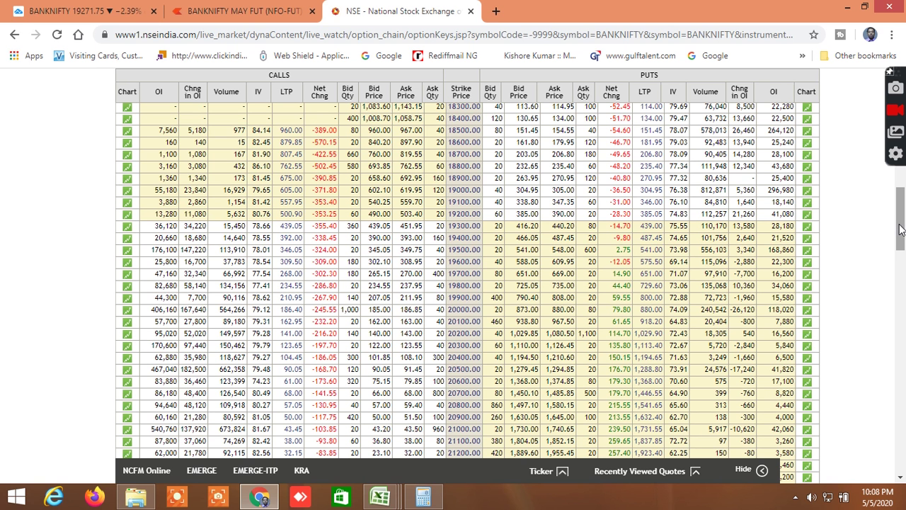
pyautogui.scroll(-1, 575, 312)
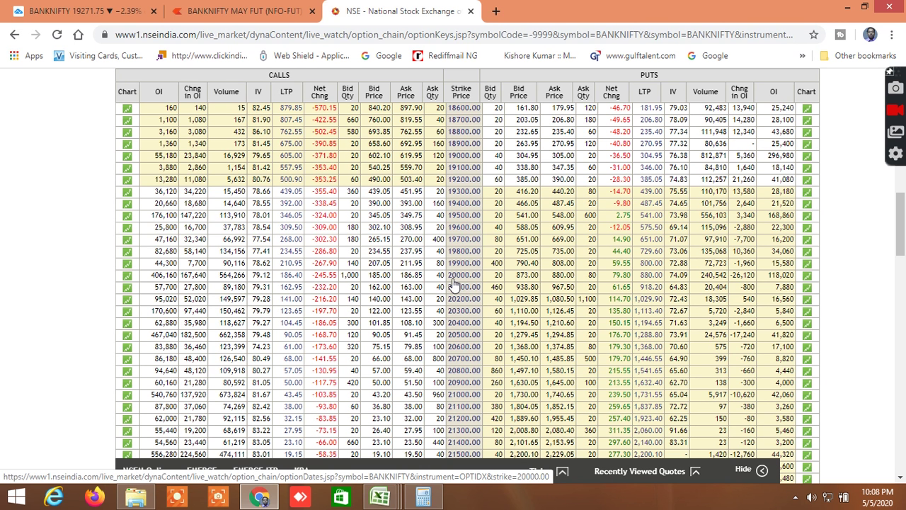
pyautogui.moveTo(903, 241); pyautogui.dragTo(855, 234)
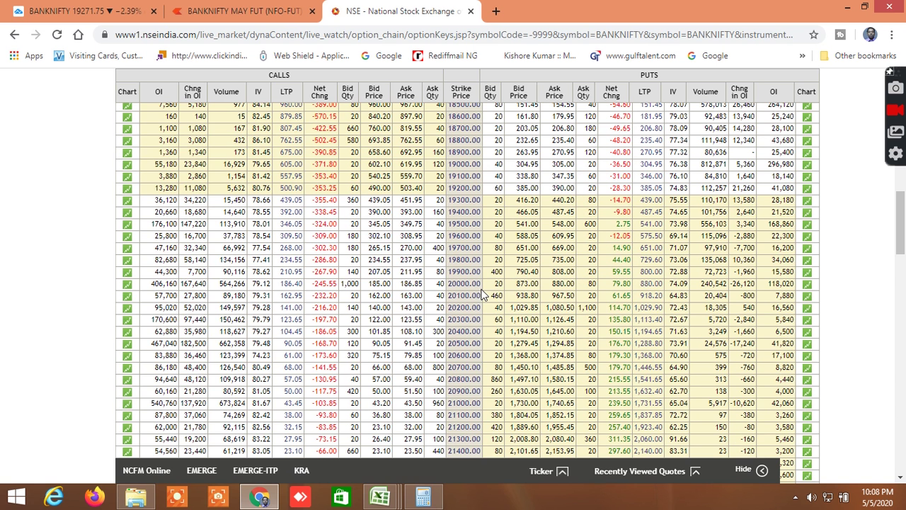
pyautogui.scroll(2, 704, 256)
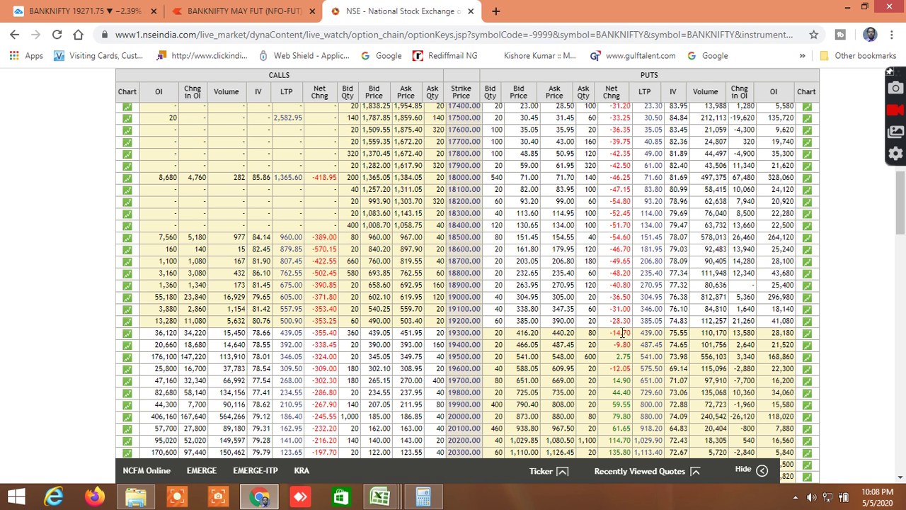
# Step: Filter the BANKNIFTY option chain by the 14MAY2020 expiry and examine open interest at strikes from 19000 to 22500
pyautogui.scroll(1, 626, 329)
pyautogui.scroll(8, 626, 330)
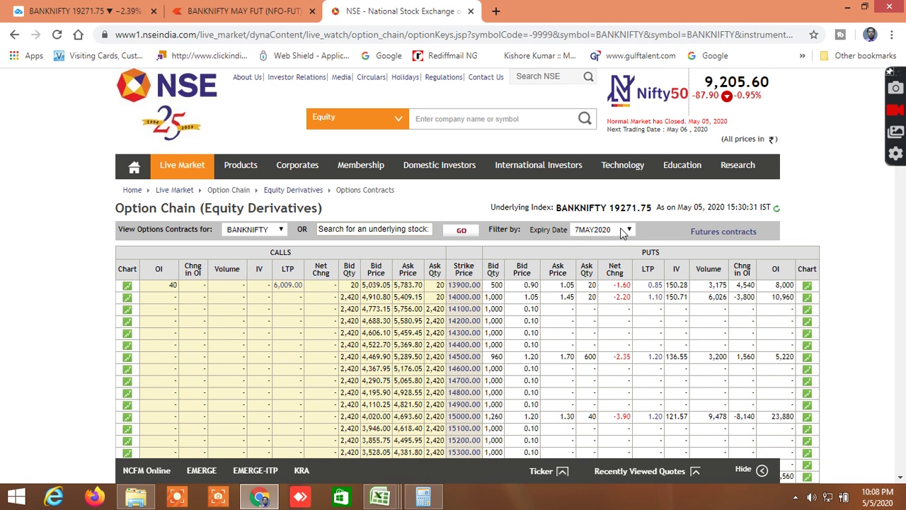
pyautogui.click(625, 230)
pyautogui.click(596, 260)
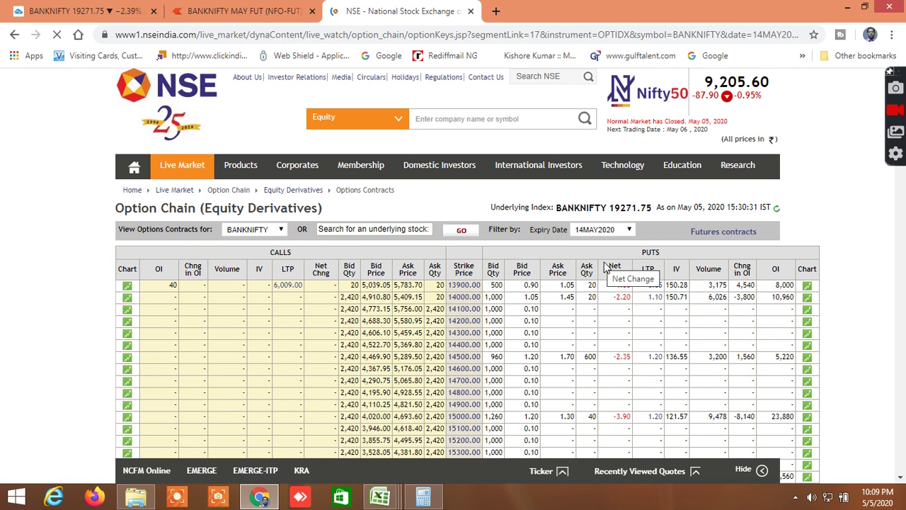
pyautogui.scroll(-7, 750, 269)
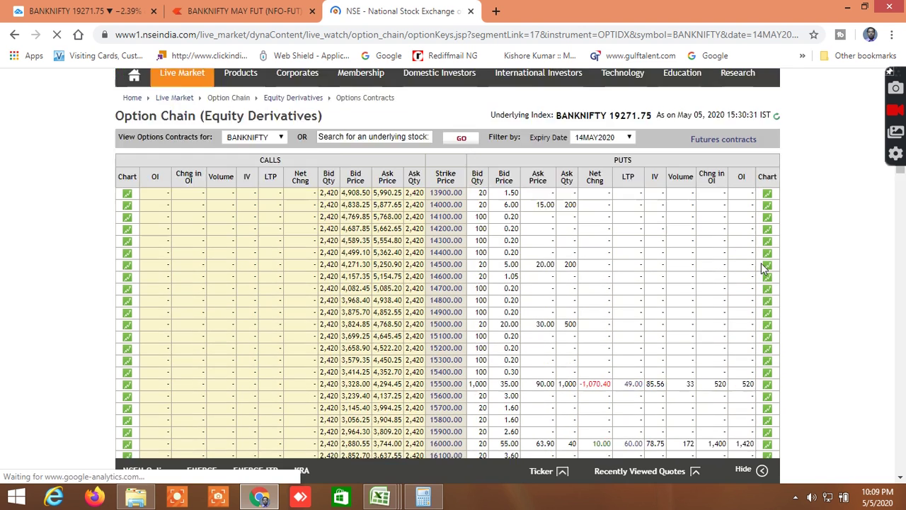
pyautogui.scroll(-2, 735, 269)
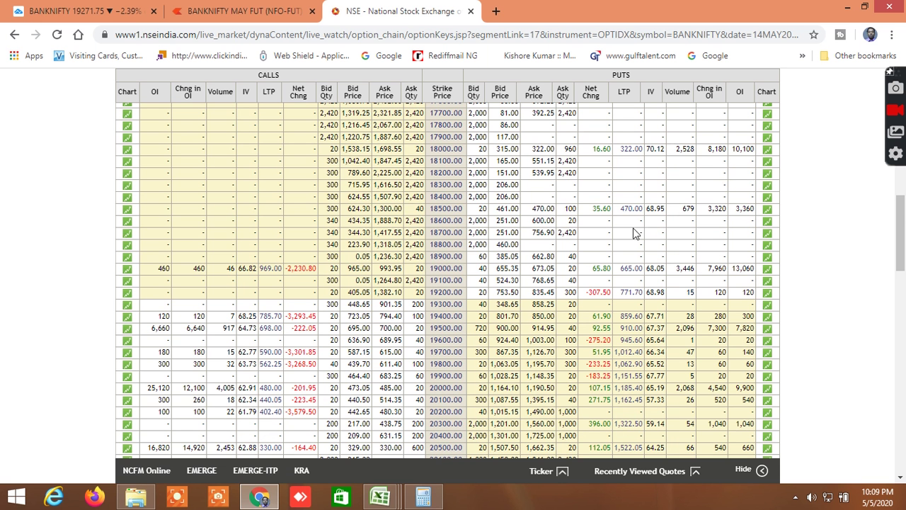
pyautogui.scroll(-2, 637, 228)
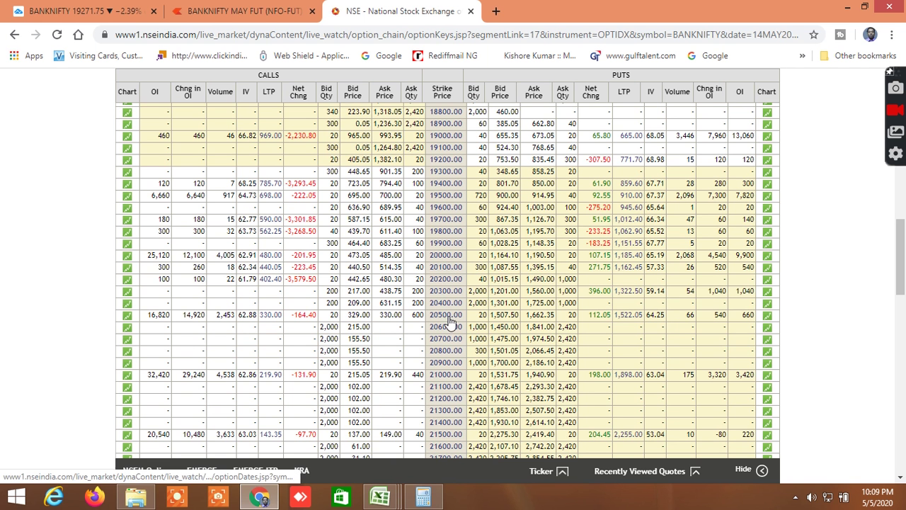
pyautogui.scroll(-2, 446, 320)
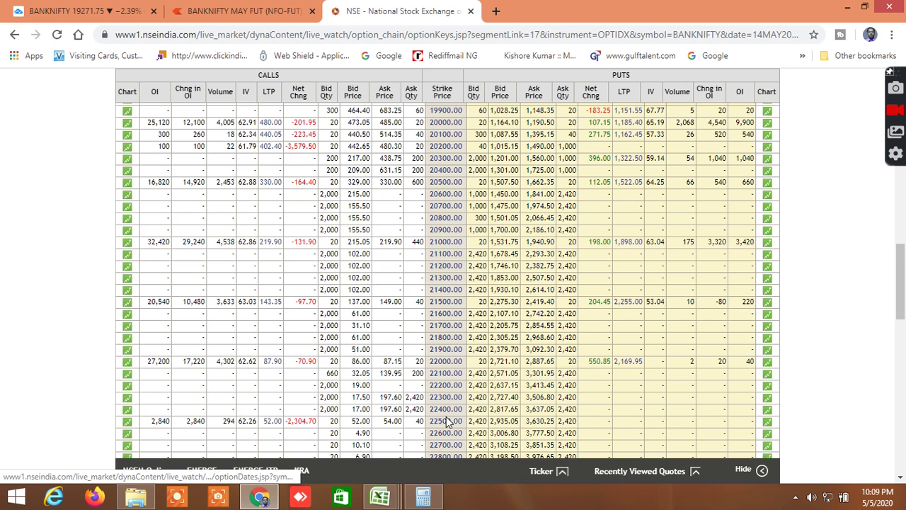
# Step: Filter the BANKNIFTY option chain by the 28MAY2020 expiry and look over the strikes from 16000 to 21000
pyautogui.scroll(13, 573, 351)
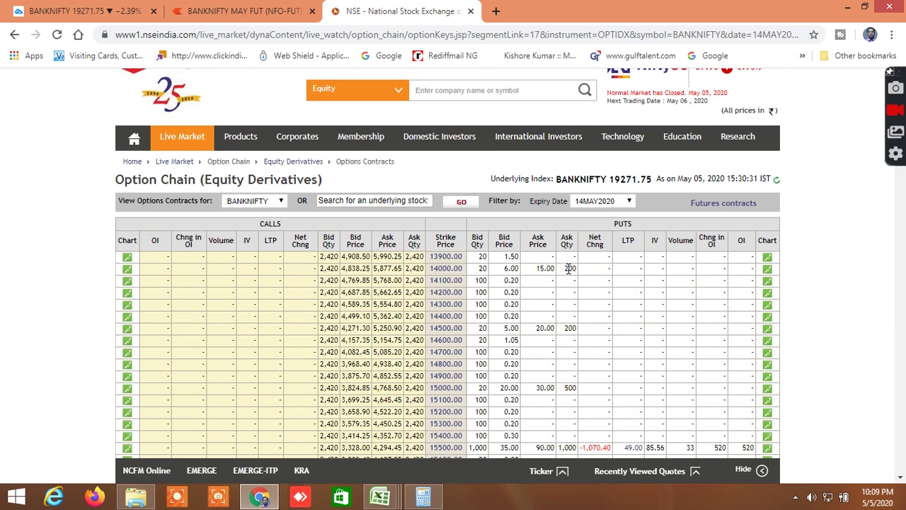
pyautogui.click(610, 204)
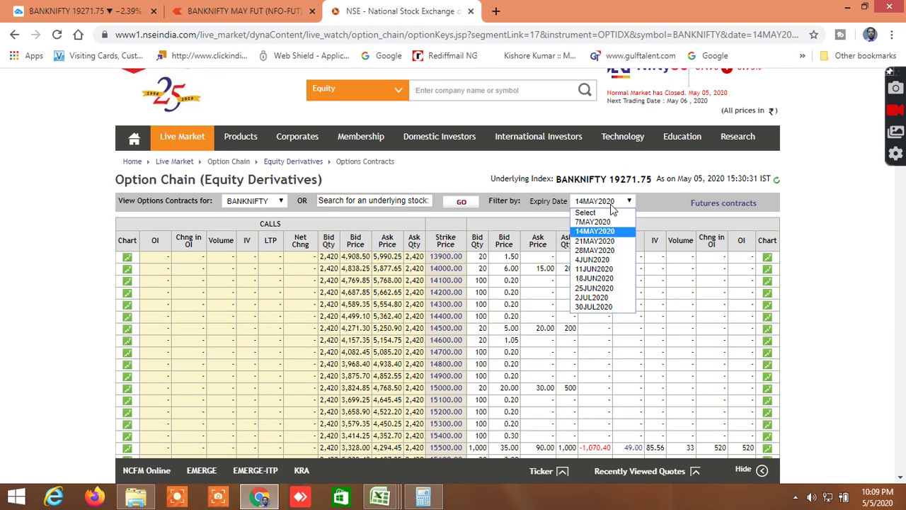
pyautogui.click(595, 251)
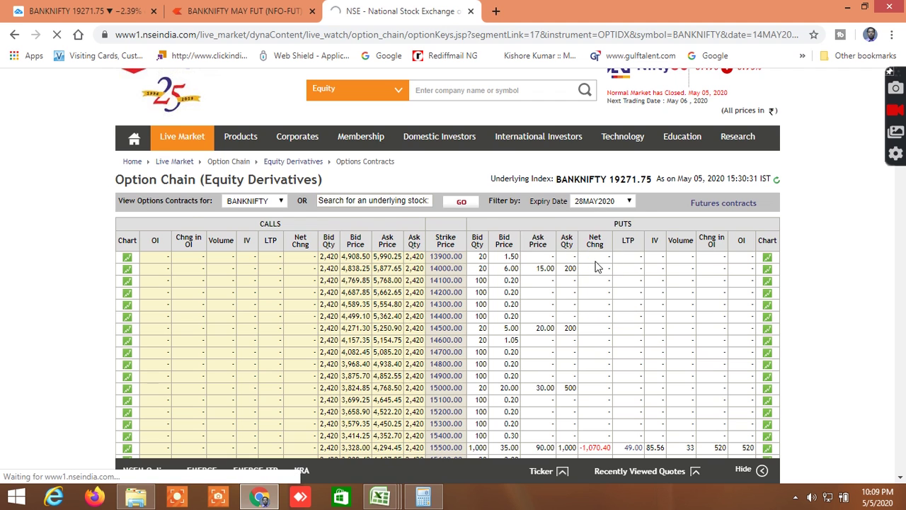
pyautogui.scroll(-10, 595, 267)
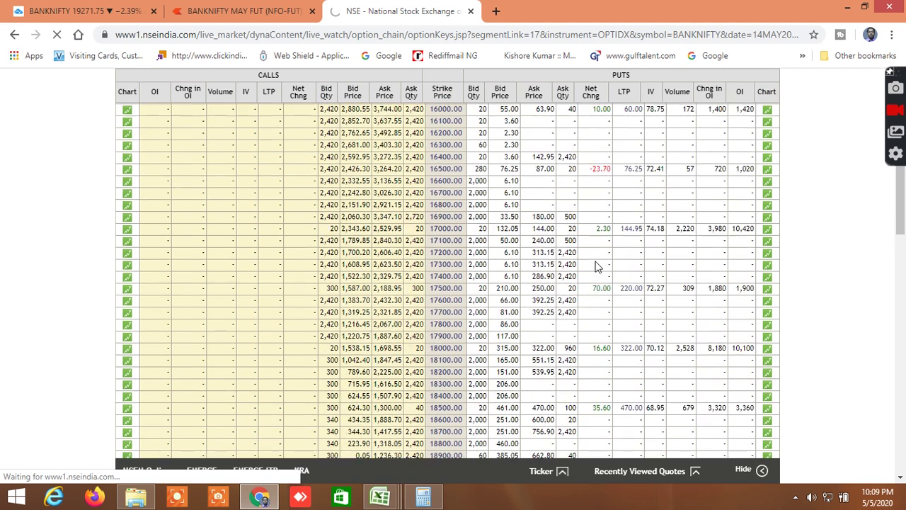
pyautogui.scroll(5, 594, 266)
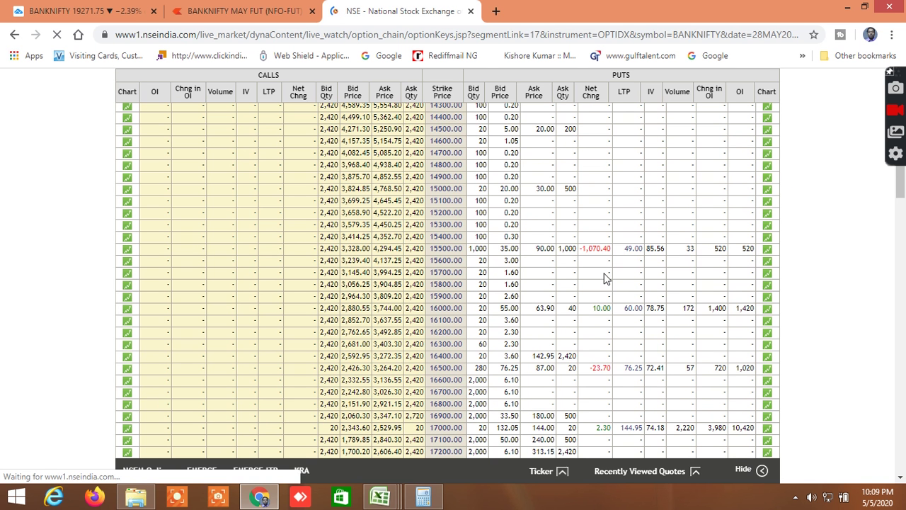
pyautogui.scroll(-4, 605, 279)
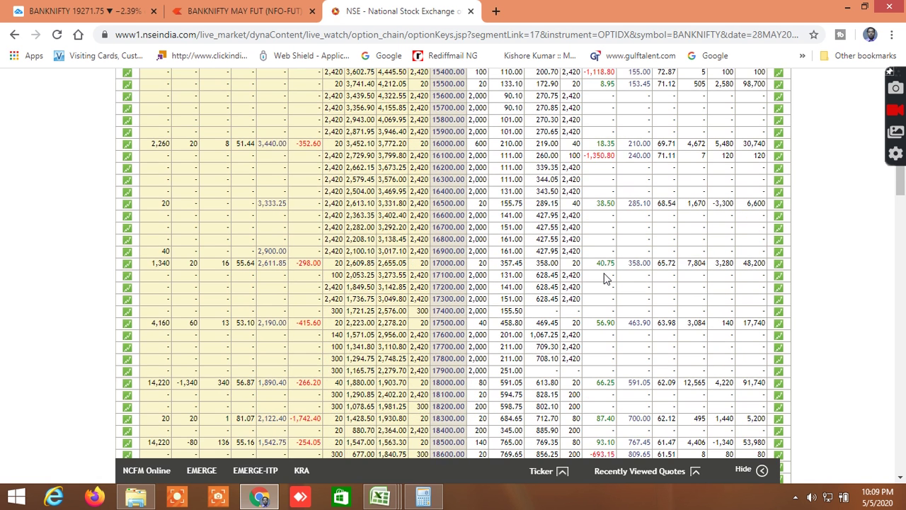
pyautogui.scroll(-4, 606, 278)
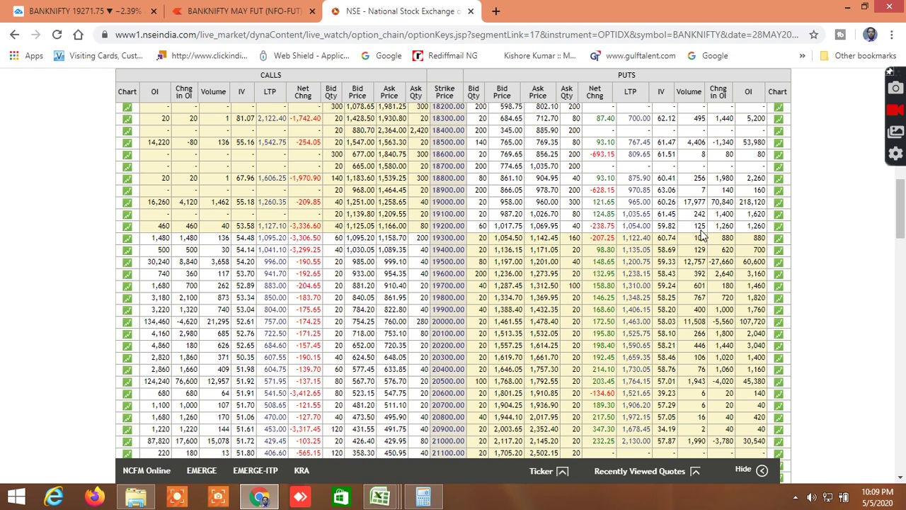
pyautogui.scroll(1, 689, 200)
pyautogui.scroll(3, 688, 201)
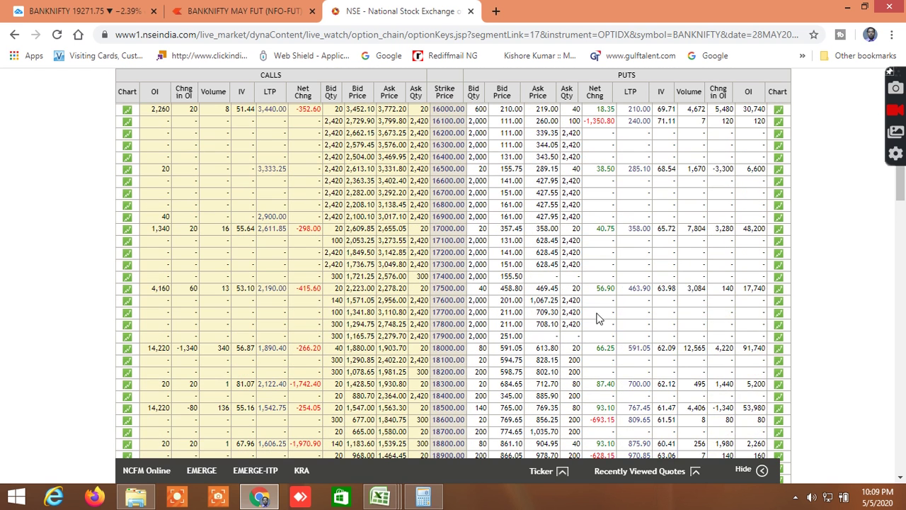
pyautogui.rightClick(604, 287)
pyautogui.click(854, 268)
# Step: Examine the 28MAY2020 call open interest and its changes at the BANKNIFTY strikes from 19500 to 22000
pyautogui.scroll(-3, 568, 349)
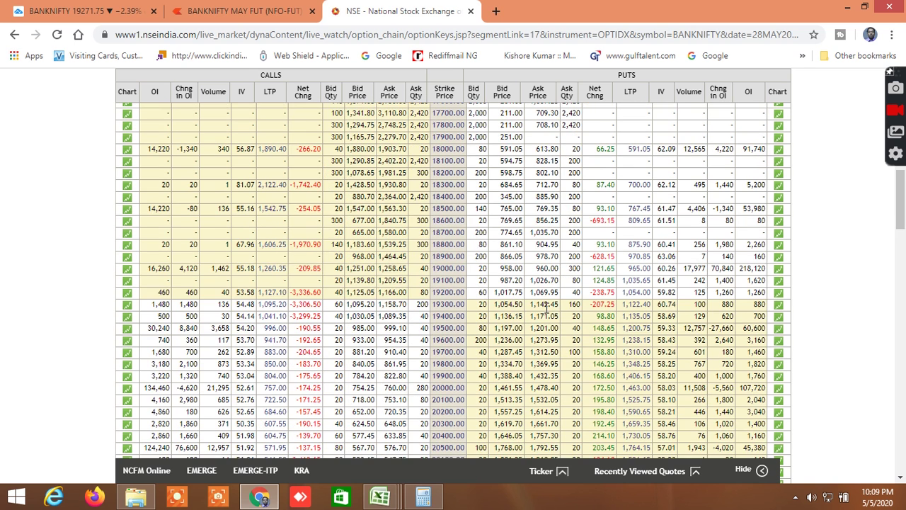
pyautogui.scroll(-1, 546, 309)
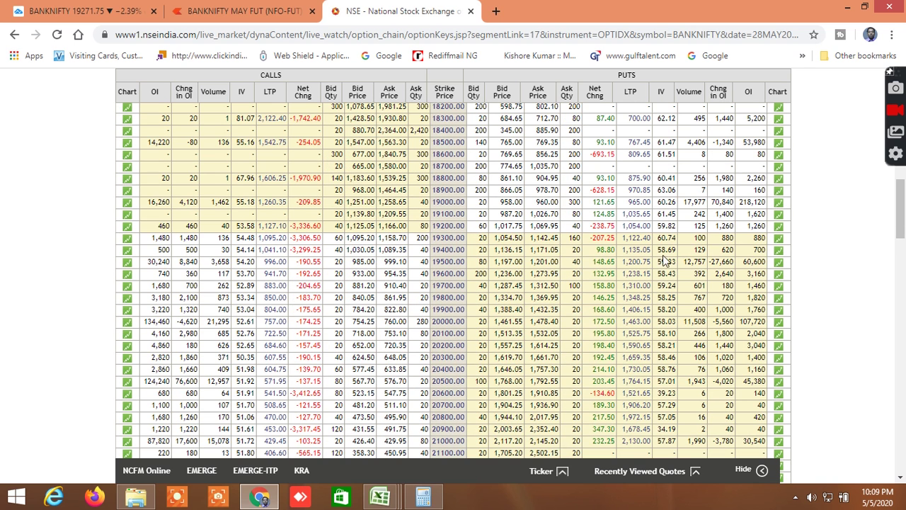
pyautogui.scroll(-1, 658, 296)
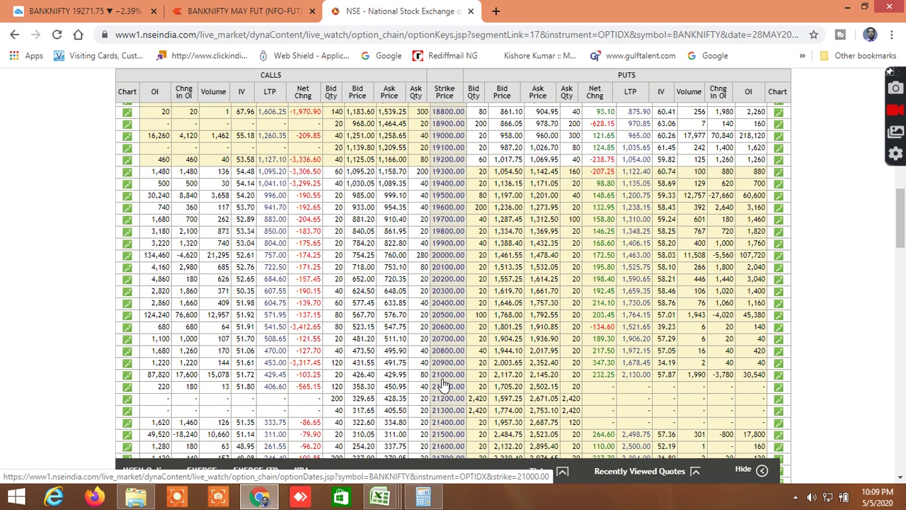
pyautogui.scroll(-1, 442, 383)
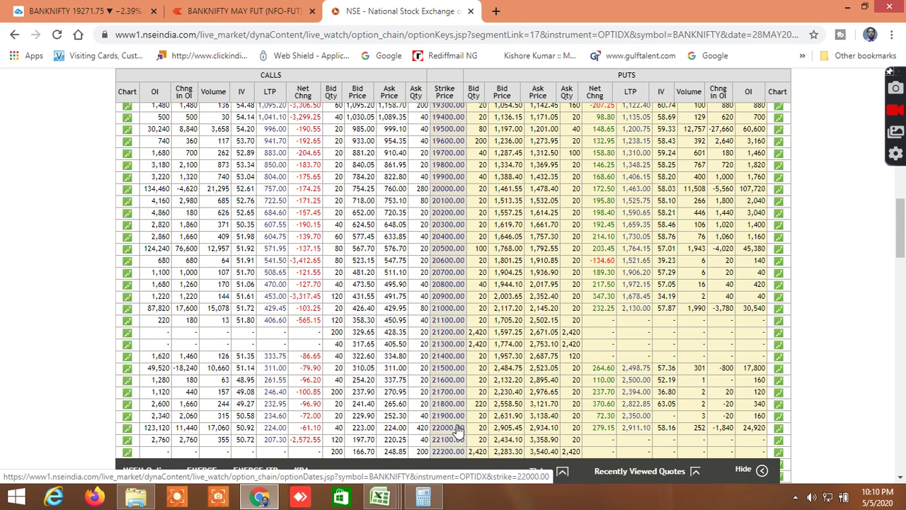
pyautogui.scroll(-1, 460, 425)
pyautogui.scroll(-1, 460, 424)
# Step: Compare the 28MAY2020 put open interest at the 17500 to 19000 strikes with the call side around 20000 and 20500
pyautogui.scroll(3, 454, 417)
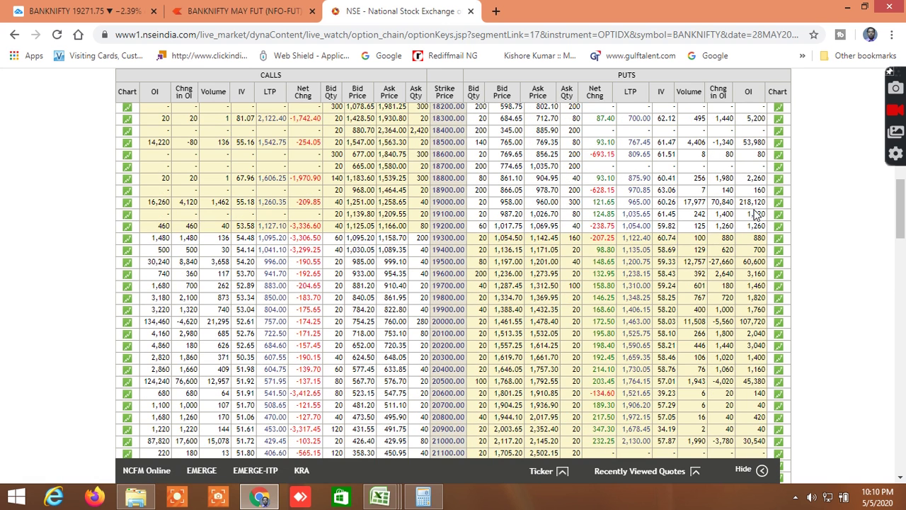
pyautogui.scroll(1, 756, 214)
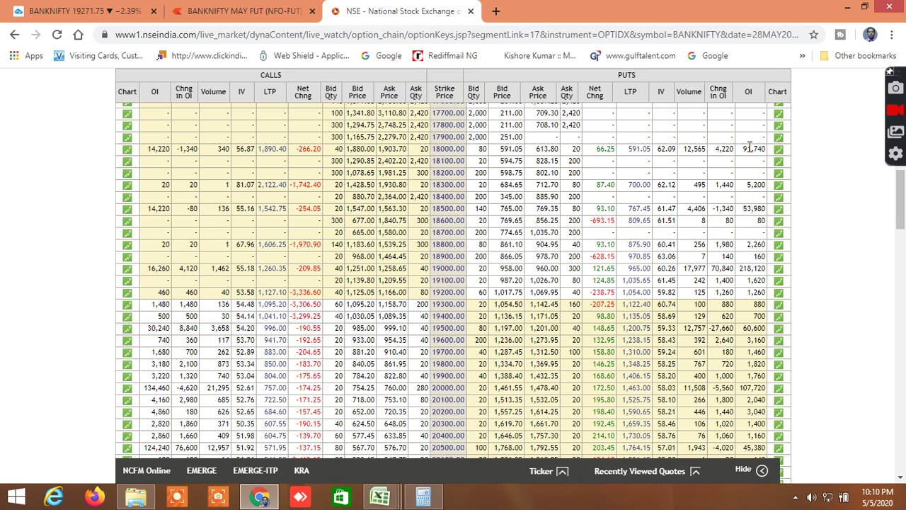
pyautogui.scroll(2, 749, 148)
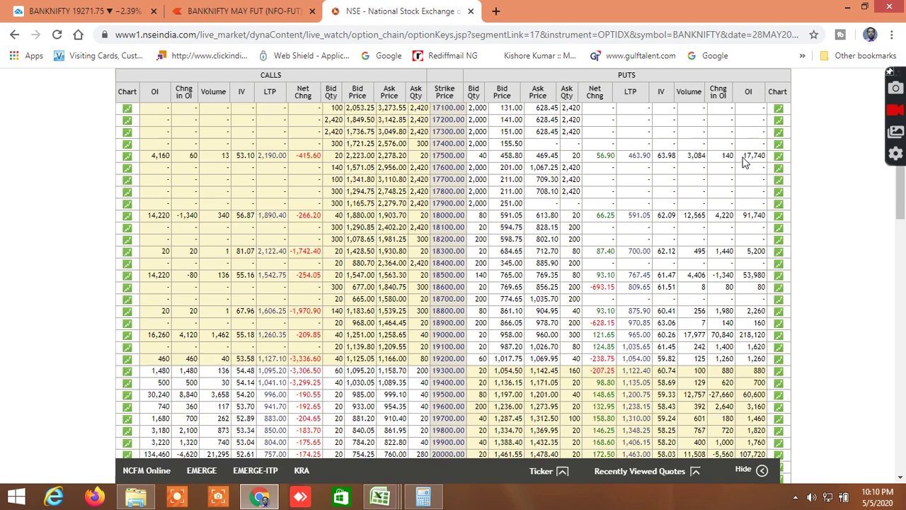
pyautogui.scroll(2, 743, 162)
pyautogui.scroll(-2, 759, 196)
pyautogui.scroll(-2, 758, 201)
pyautogui.scroll(-2, 736, 207)
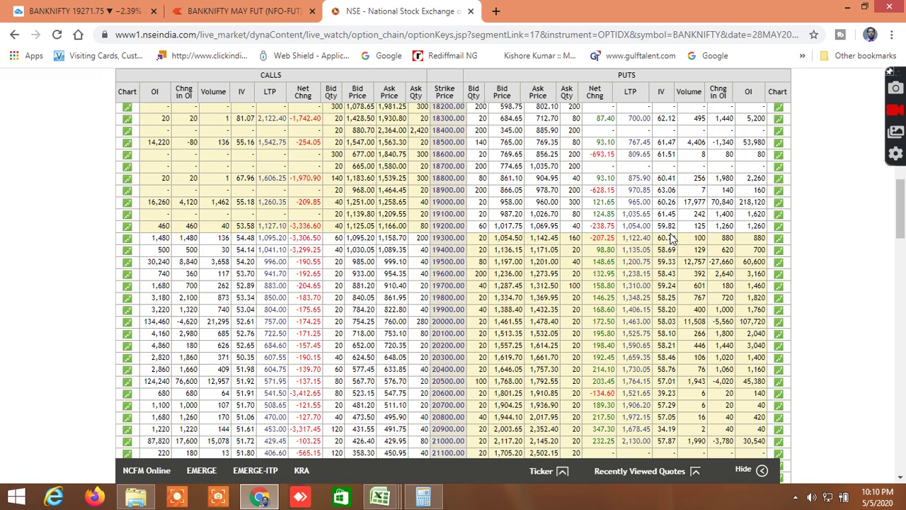
pyautogui.scroll(1, 671, 239)
pyautogui.scroll(2, 637, 269)
pyautogui.scroll(-2, 609, 234)
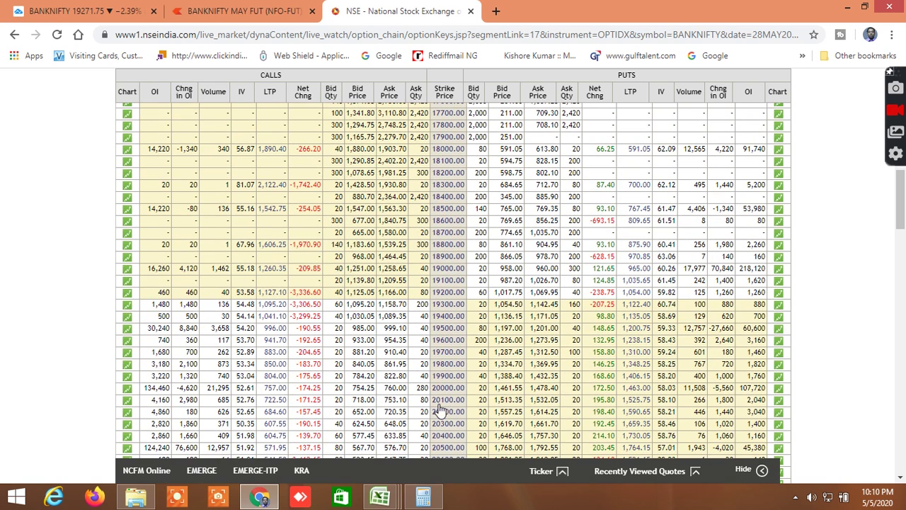
# Step: Switch to the WORKING FILE workbook in Excel and select the BANKNIFTY target stock price in the Strike Price < CMP table
pyautogui.moveTo(387, 497)
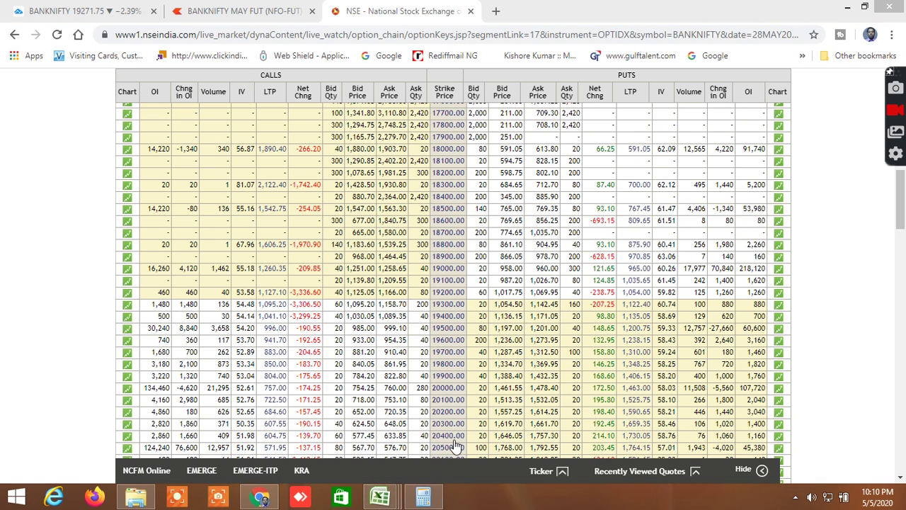
pyautogui.click(452, 432)
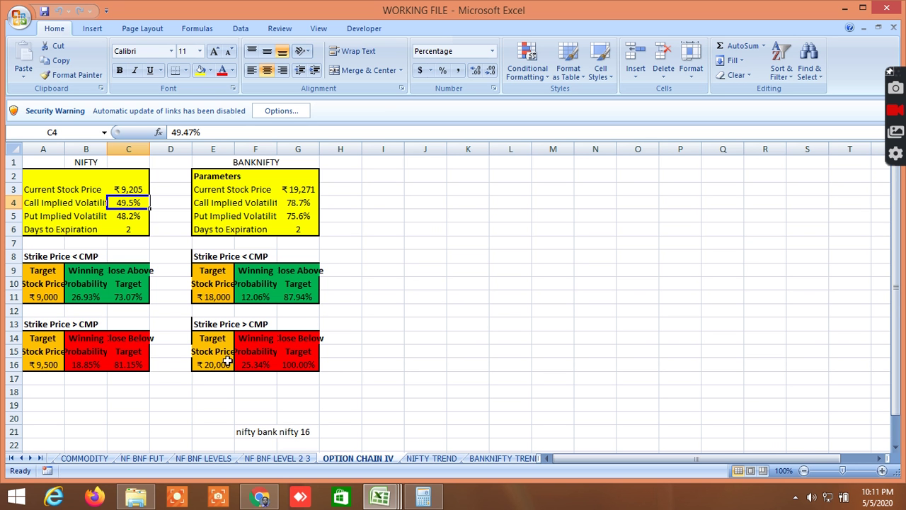
pyautogui.click(222, 300)
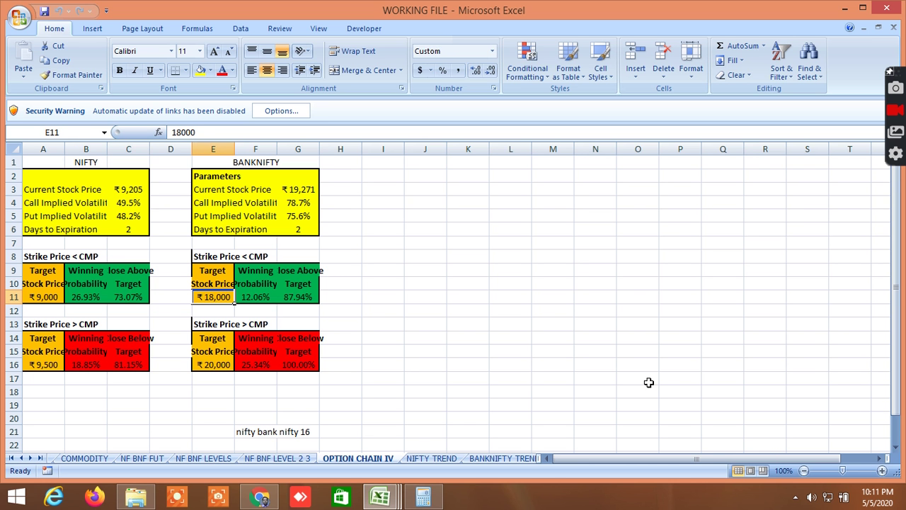
# Step: Set the BANKNIFTY target stock price in the Strike Price < CMP table to 18500
pyautogui.write('1')
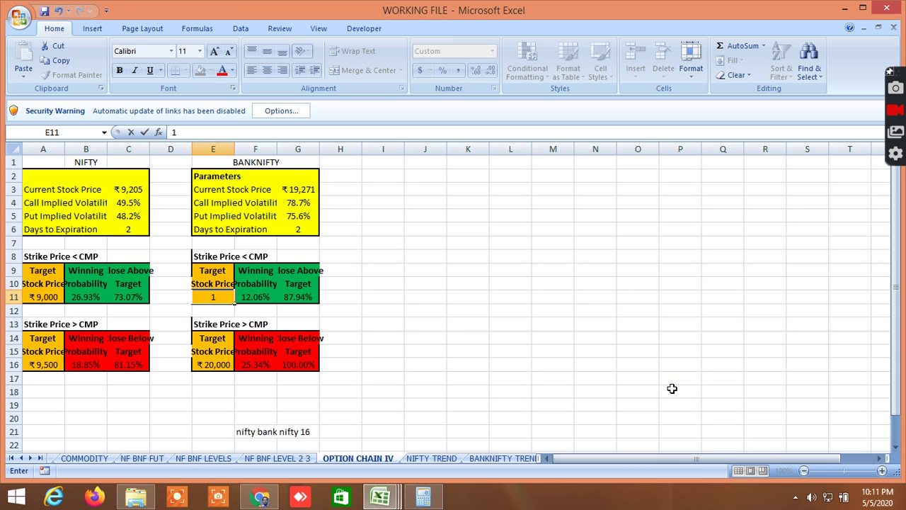
pyautogui.write('8500')
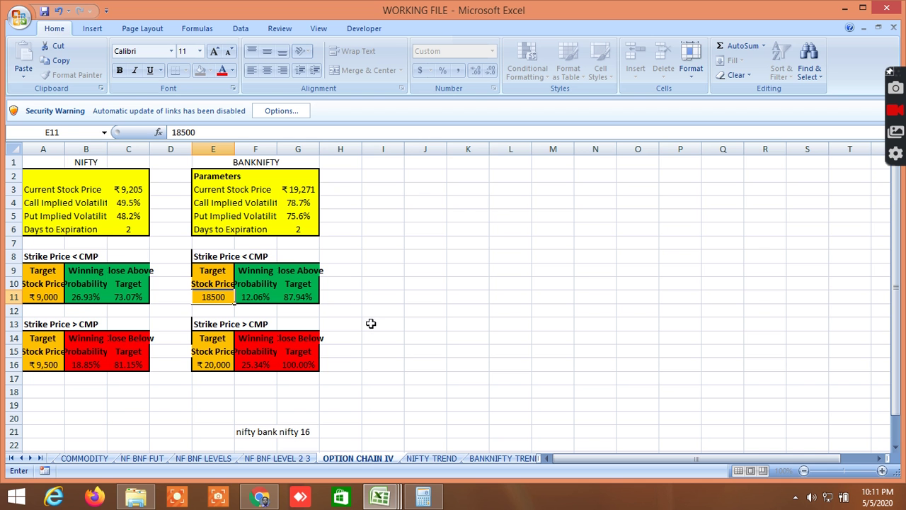
pyautogui.press('Escape')
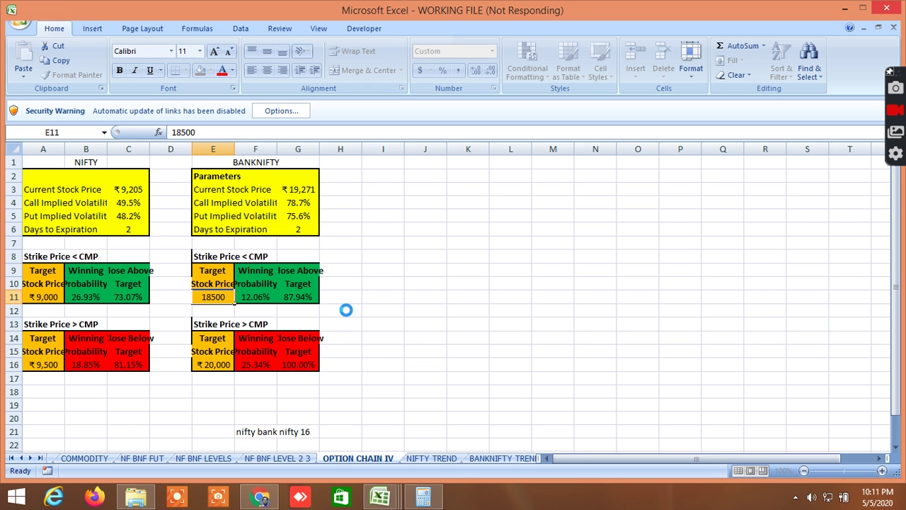
pyautogui.click(346, 310)
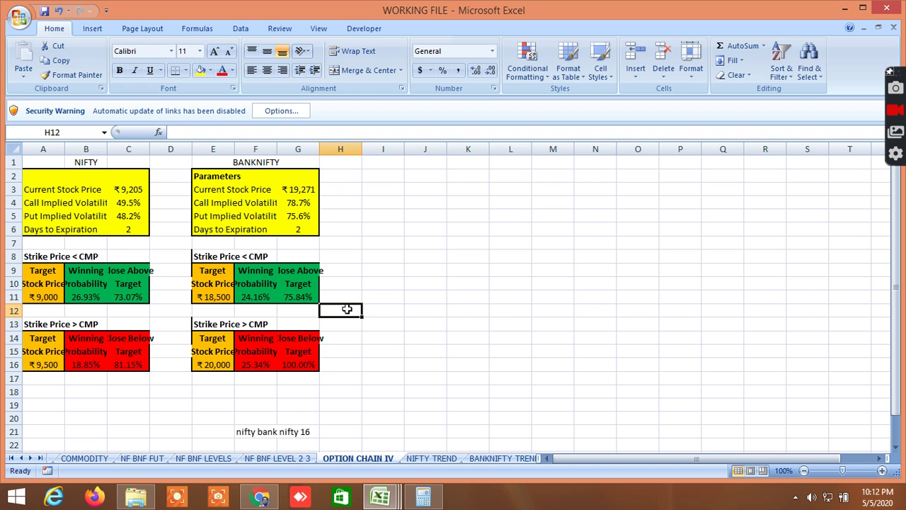
# Step: Set the BANKNIFTY target stock price in the Strike Price < CMP table to 18700
pyautogui.click(224, 297)
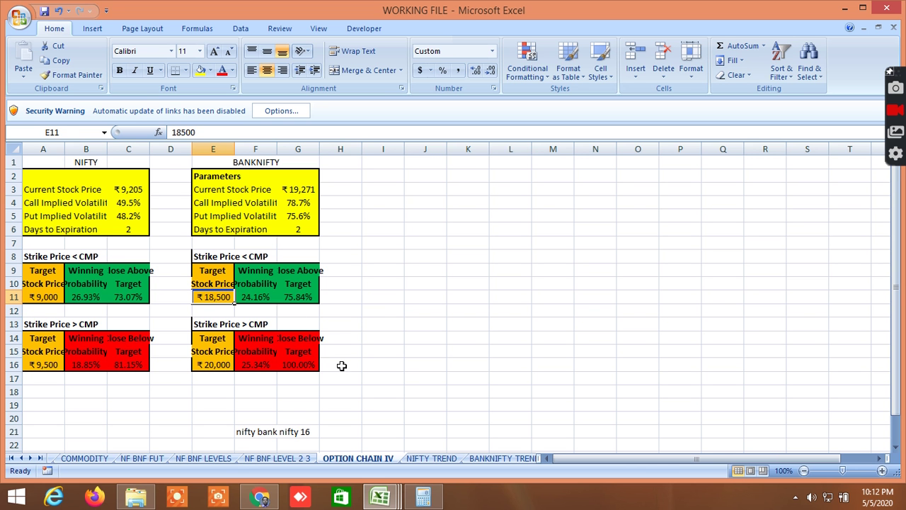
pyautogui.write('18700')
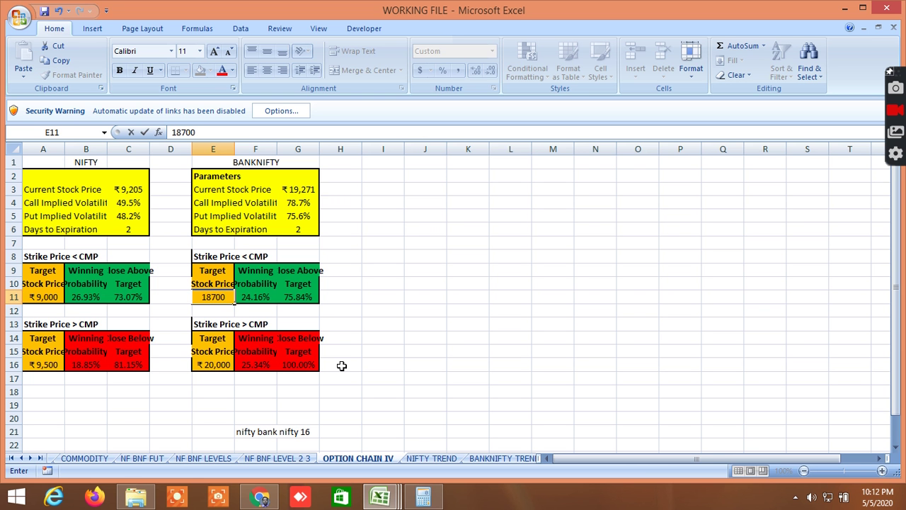
pyautogui.press('Return')
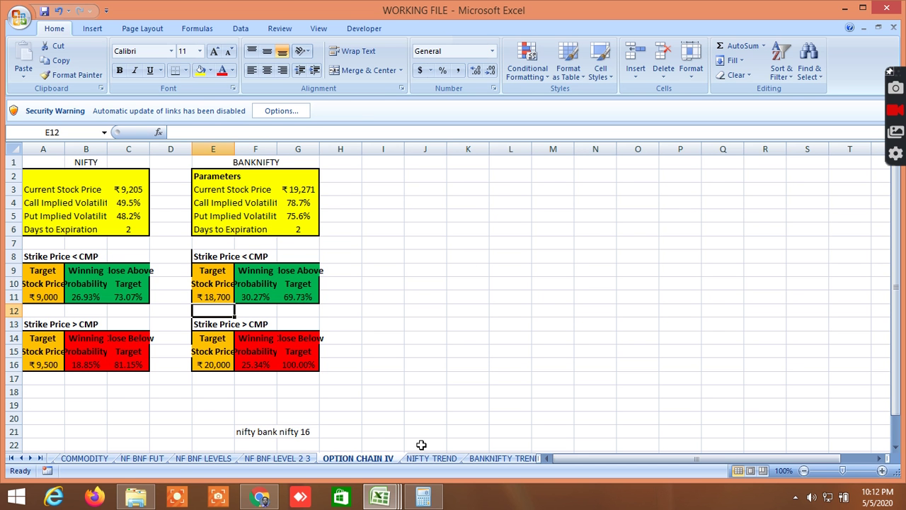
# Step: Switch to the GANN 360 ANALYSIS workbook and look over the degree price levels through the third circle
pyautogui.click(272, 497)
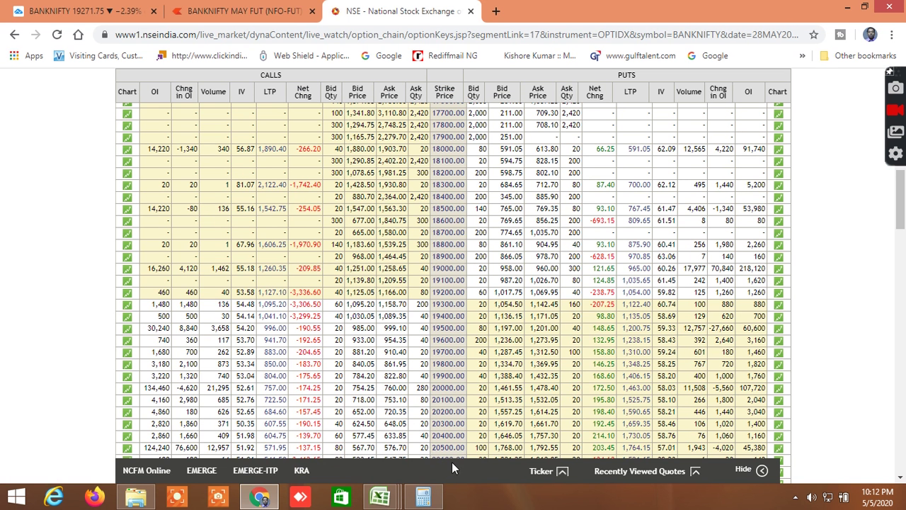
pyautogui.click(380, 497)
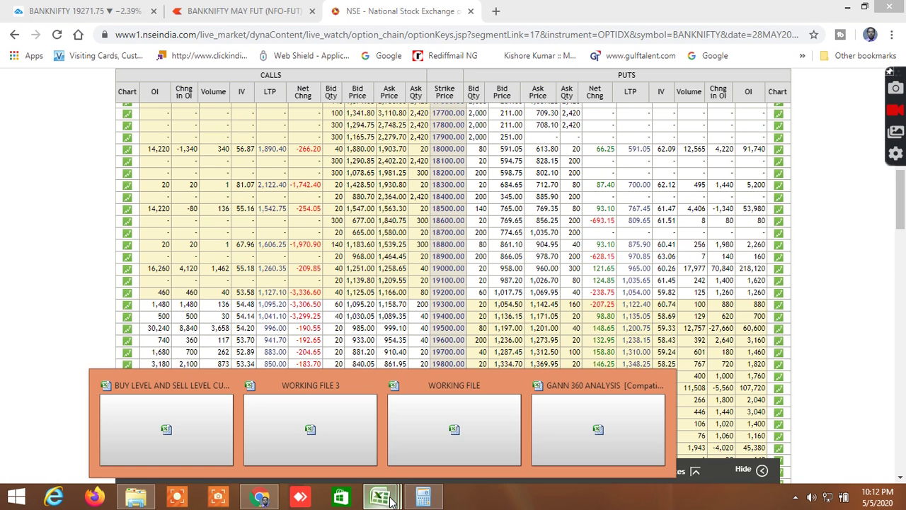
pyautogui.click(610, 428)
pyautogui.scroll(-4, 348, 269)
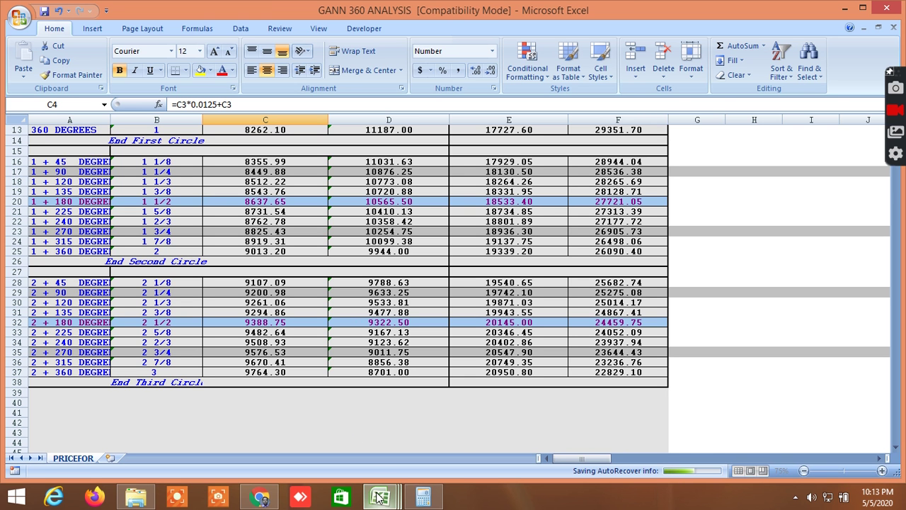
# Step: Switch to the BUY LEVEL AND SELL LEVEL CUM SCREENER workbook and find the NIFTY and BANKNIFTY rows below the commodities
pyautogui.moveTo(380, 496)
pyautogui.click(177, 423)
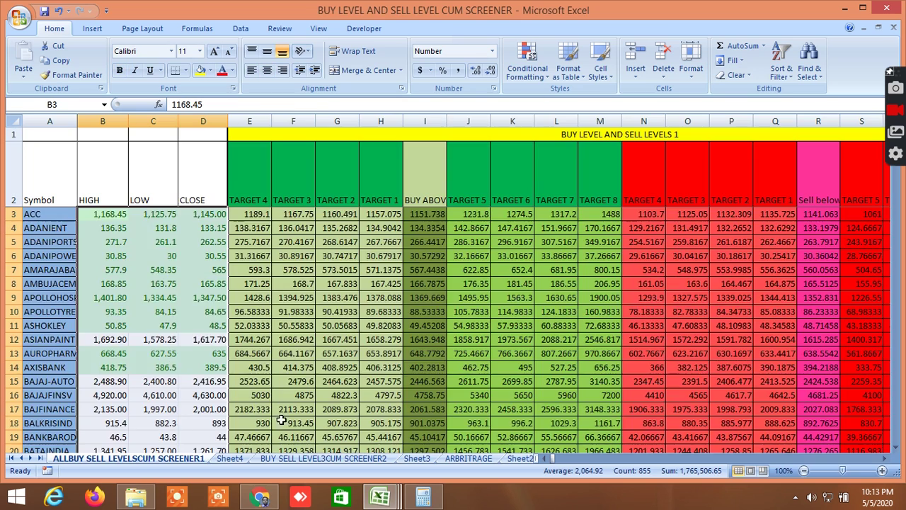
pyautogui.scroll(-9, 428, 428)
pyautogui.scroll(-20, 428, 428)
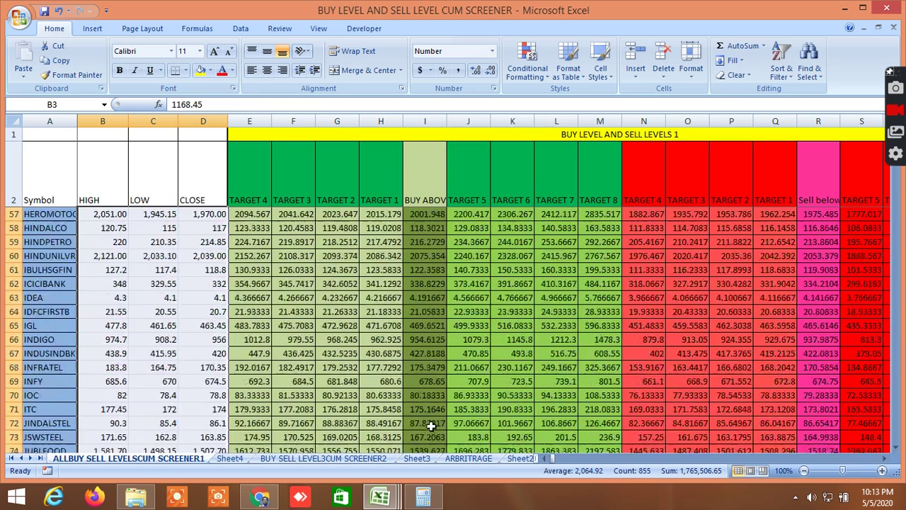
pyautogui.scroll(-14, 430, 422)
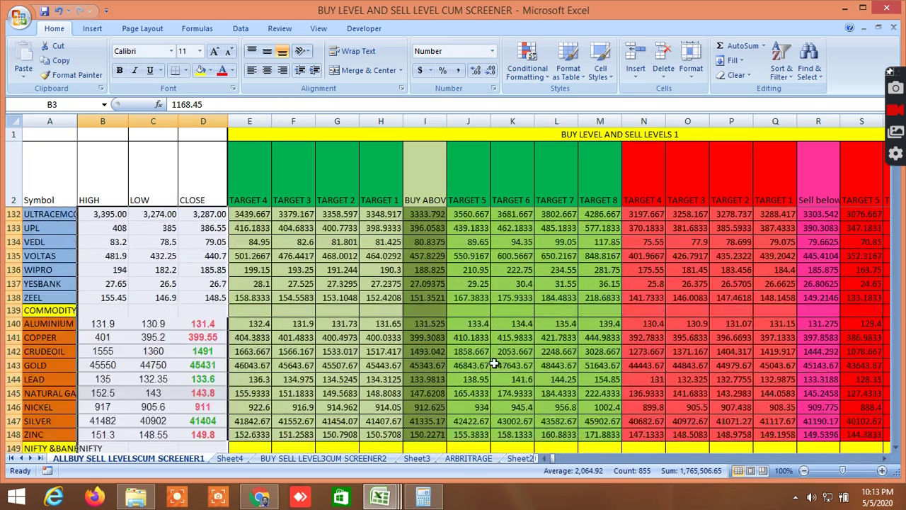
pyautogui.scroll(3, 502, 365)
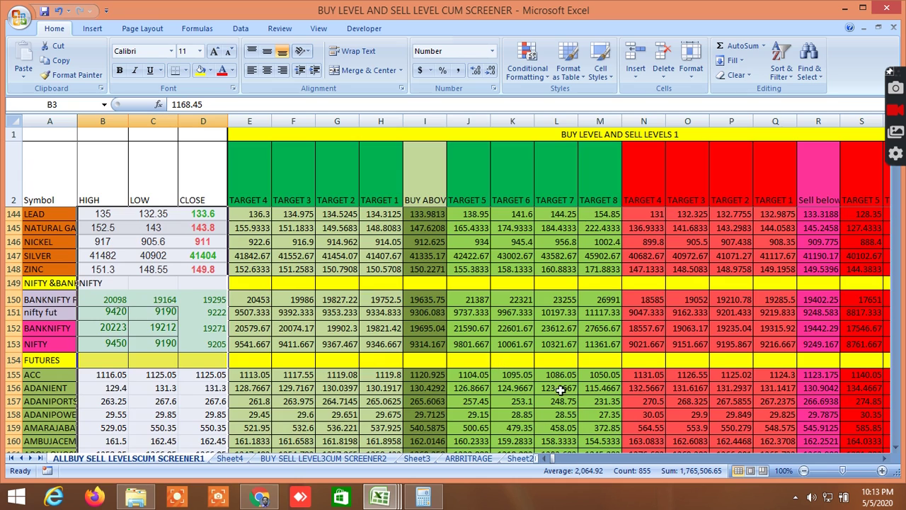
# Step: Examine the first-cycle 360 degree price analysis, upside and downside, for the NIFTY and BANKNIFTY rows
pyautogui.moveTo(549, 459); pyautogui.dragTo(665, 461)
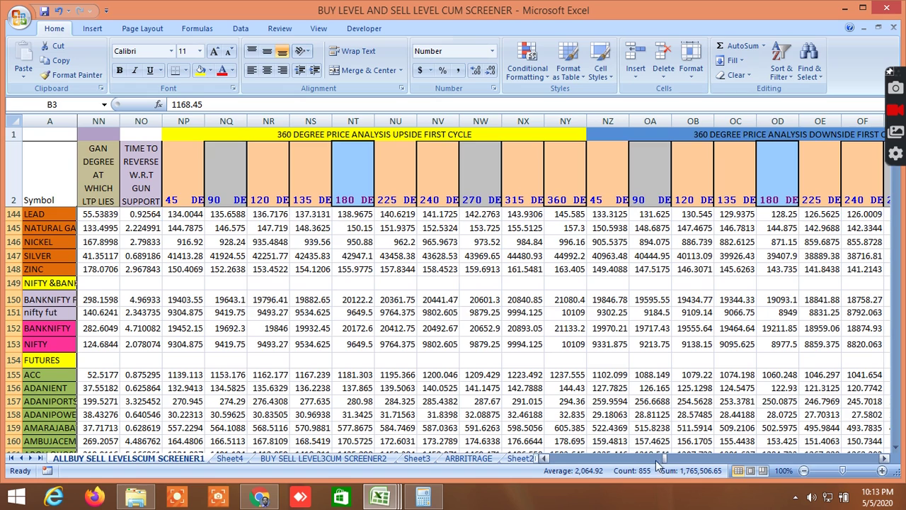
pyautogui.moveTo(668, 460); pyautogui.dragTo(541, 465)
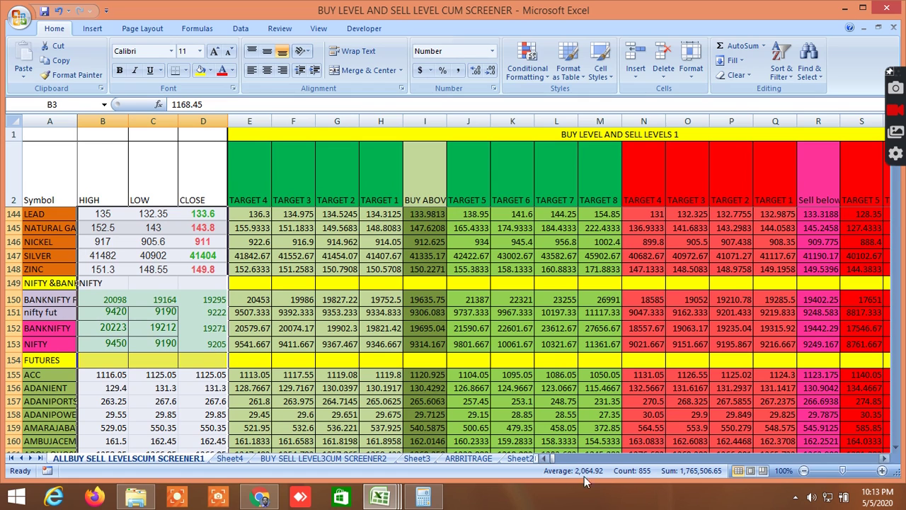
pyautogui.moveTo(553, 458); pyautogui.dragTo(667, 462)
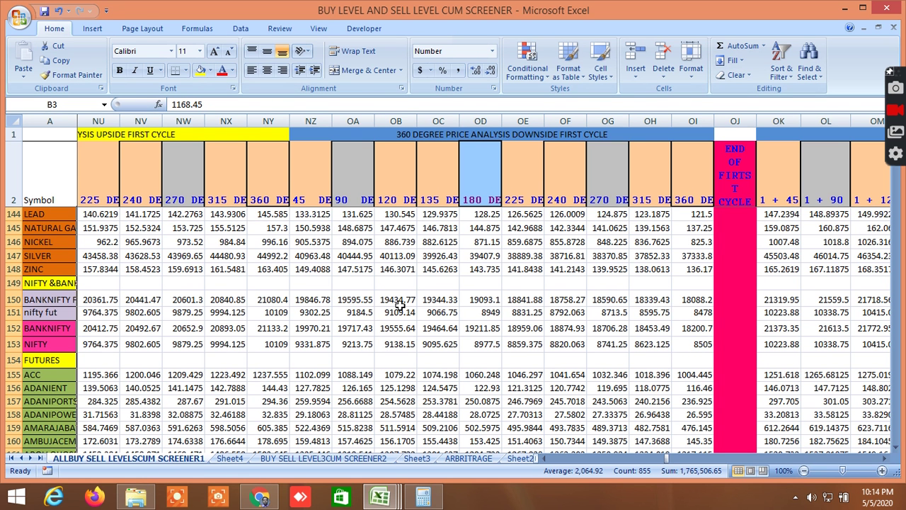
pyautogui.click(883, 459)
pyautogui.click(883, 459)
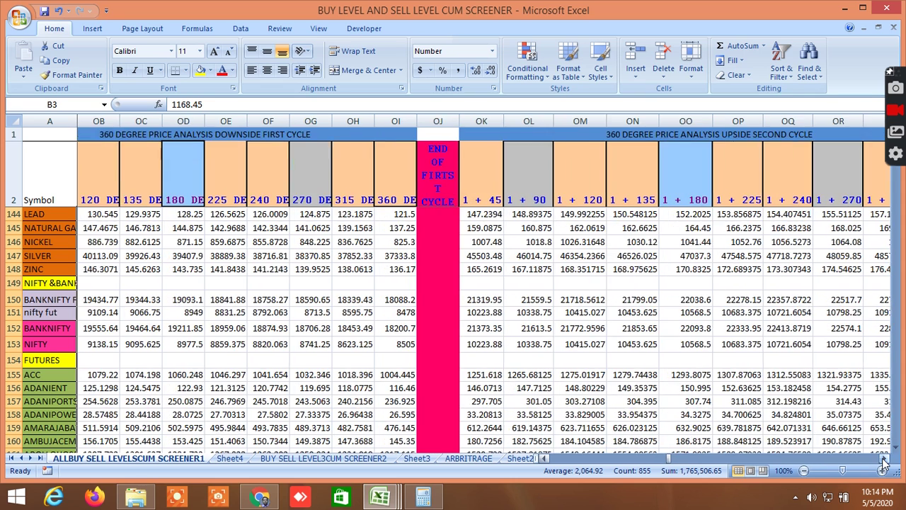
# Step: Examine the second-cycle 360 degree levels for NIFTY and BANKNIFTY, continuing to the upside third-cycle columns
pyautogui.click(883, 459)
pyautogui.click(883, 458)
pyautogui.click(883, 459)
pyautogui.click(883, 459)
pyautogui.click(883, 459)
pyautogui.click(883, 458)
pyautogui.click(883, 459)
pyautogui.click(883, 459)
pyautogui.click(882, 459)
pyautogui.click(883, 459)
pyautogui.click(883, 459)
pyautogui.click(883, 459)
pyautogui.click(883, 459)
pyautogui.click(883, 459)
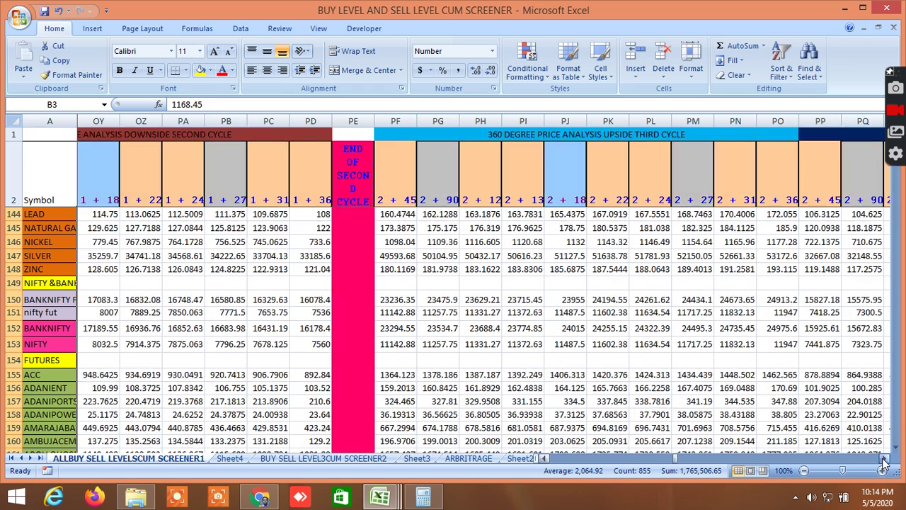
# Step: Examine the downside third-cycle levels and the 360 degree analysis with difference for NIFTY and BANKNIFTY
pyautogui.click(883, 458)
pyautogui.click(883, 459)
pyautogui.click(883, 459)
pyautogui.click(883, 459)
pyautogui.click(883, 459)
pyautogui.click(883, 459)
pyautogui.click(883, 459)
pyautogui.click(883, 459)
pyautogui.click(883, 459)
pyautogui.click(883, 458)
pyautogui.click(883, 459)
pyautogui.click(883, 459)
pyautogui.click(883, 459)
pyautogui.click(883, 458)
pyautogui.click(883, 459)
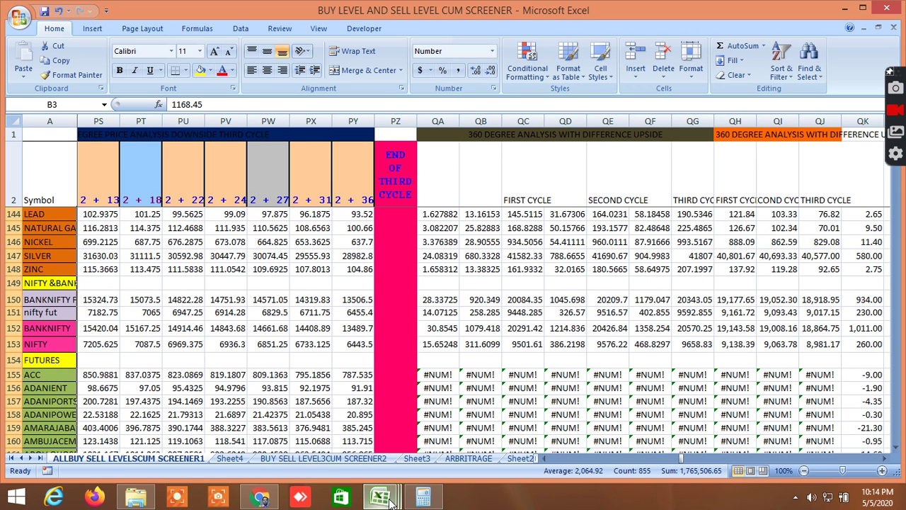
# Step: Switch to the WORKING FILE 3 workbook and look over the Fibonacci true range levels and the 7-day 360 degree analysis
pyautogui.moveTo(380, 497)
pyautogui.click(303, 432)
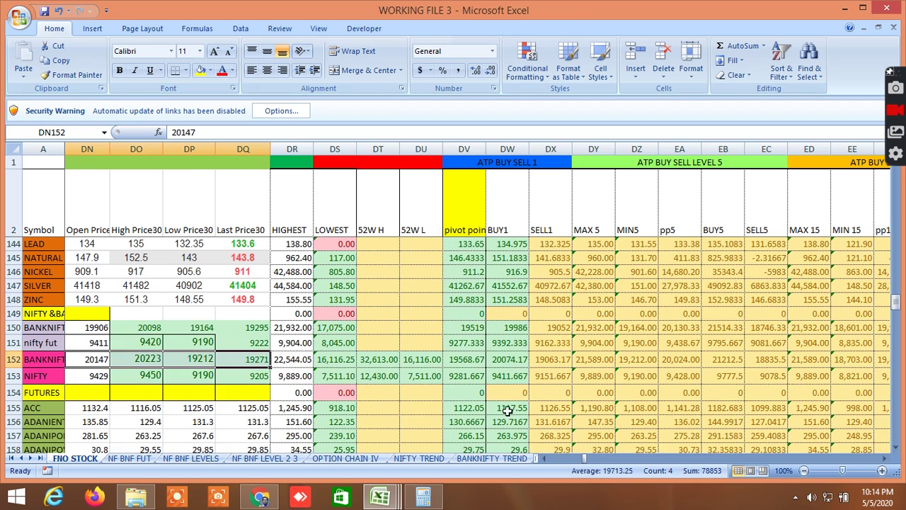
pyautogui.moveTo(586, 461); pyautogui.dragTo(725, 459)
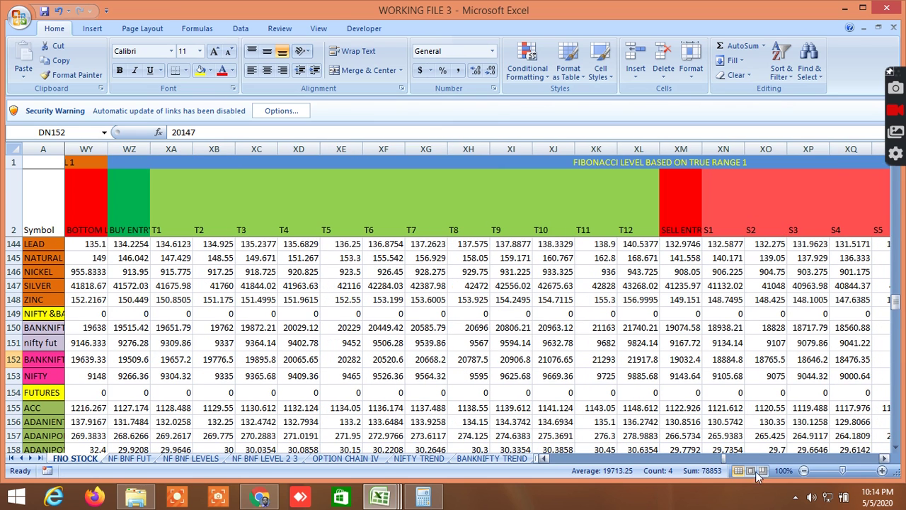
pyautogui.moveTo(725, 461); pyautogui.dragTo(861, 447)
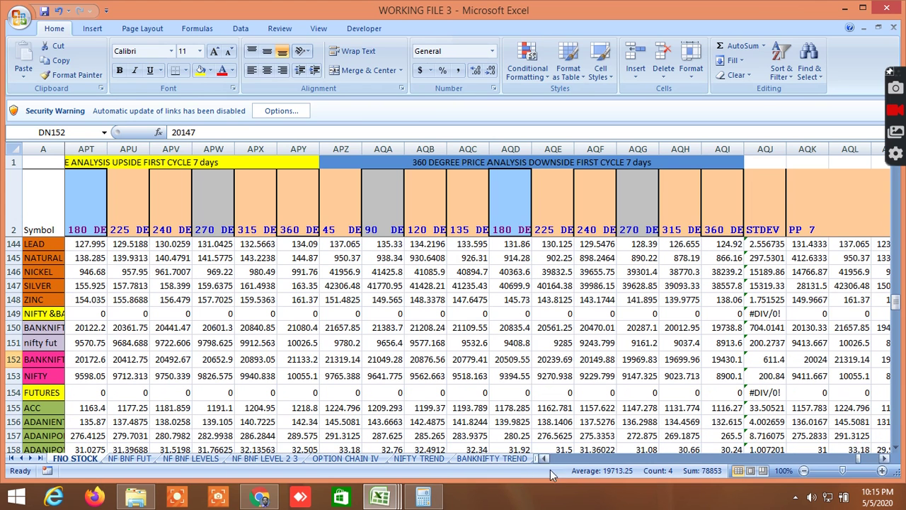
# Step: Switch to Chrome and open the sgxnifty.org website in place of the NSE option chain page
pyautogui.click(260, 497)
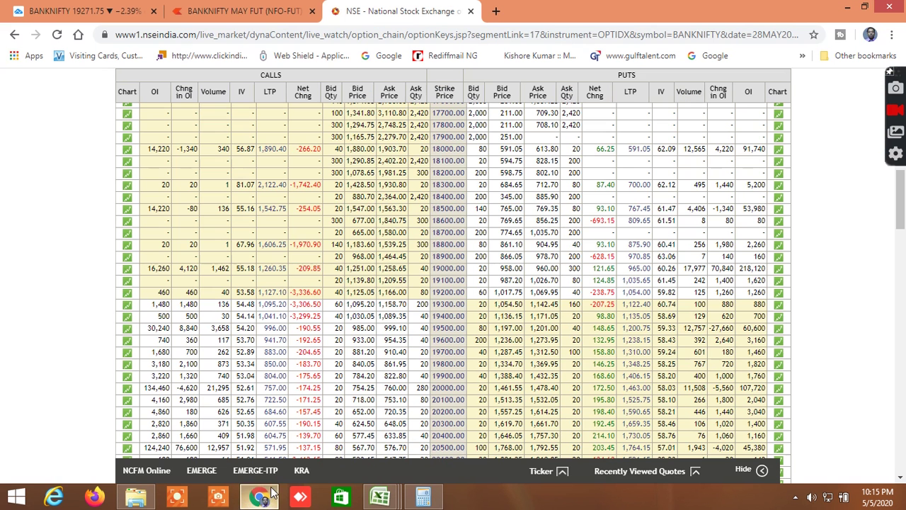
pyautogui.click(316, 37)
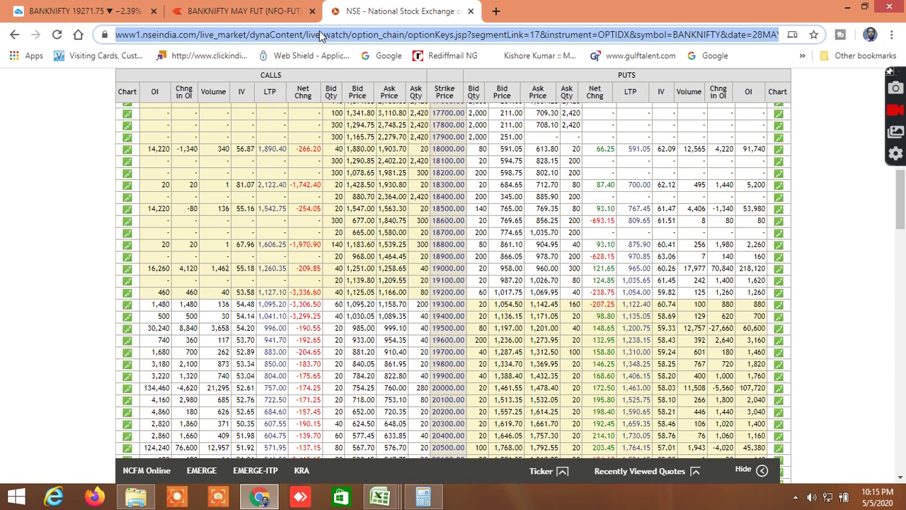
pyautogui.write('sgx')
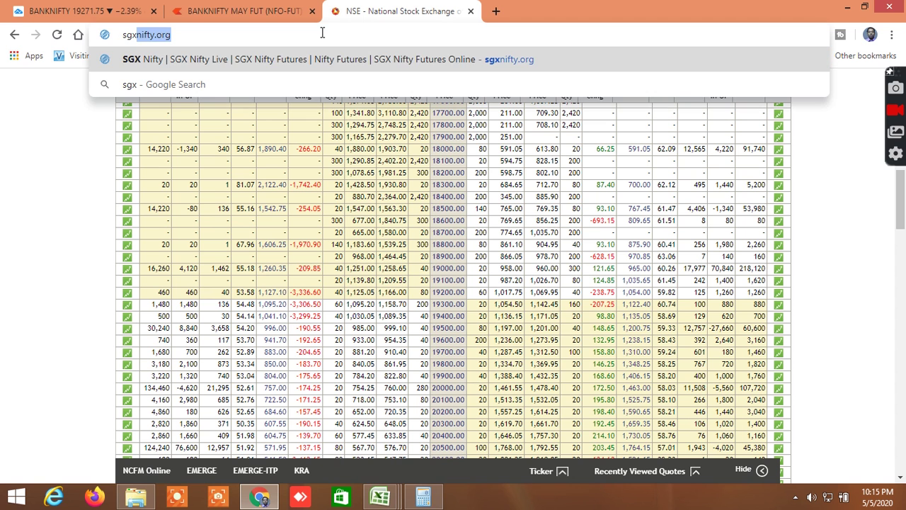
pyautogui.click(313, 64)
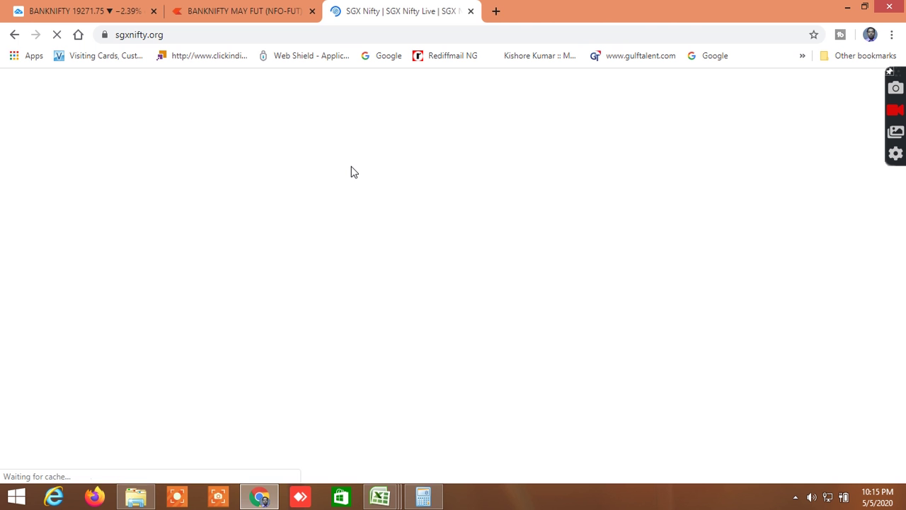
# Step: Examine the SGX Nifty live quote and the NSE Nifty futures intraday chart
pyautogui.scroll(-5, 358, 190)
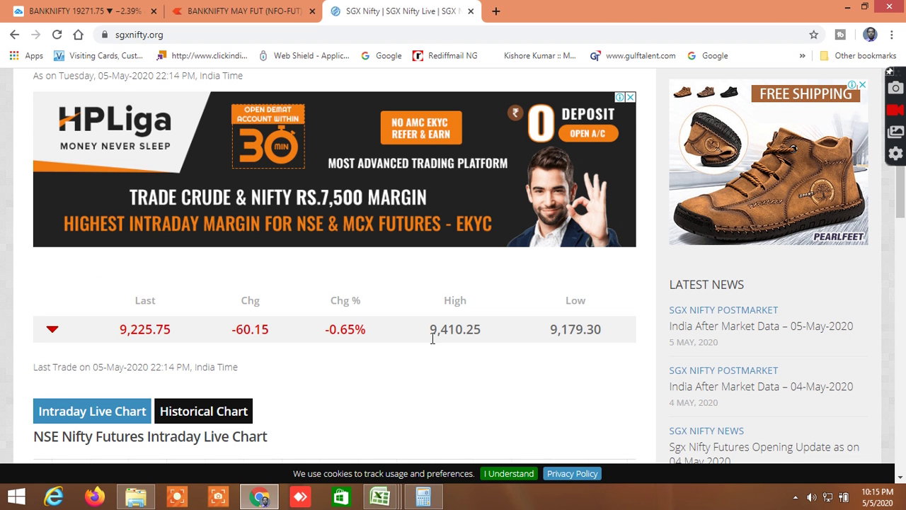
pyautogui.scroll(-2, 159, 331)
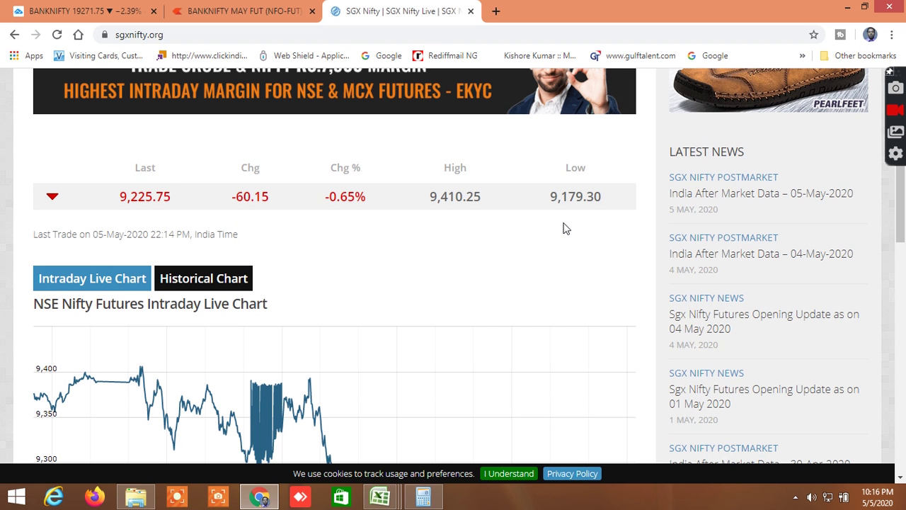
pyautogui.scroll(-6, 564, 222)
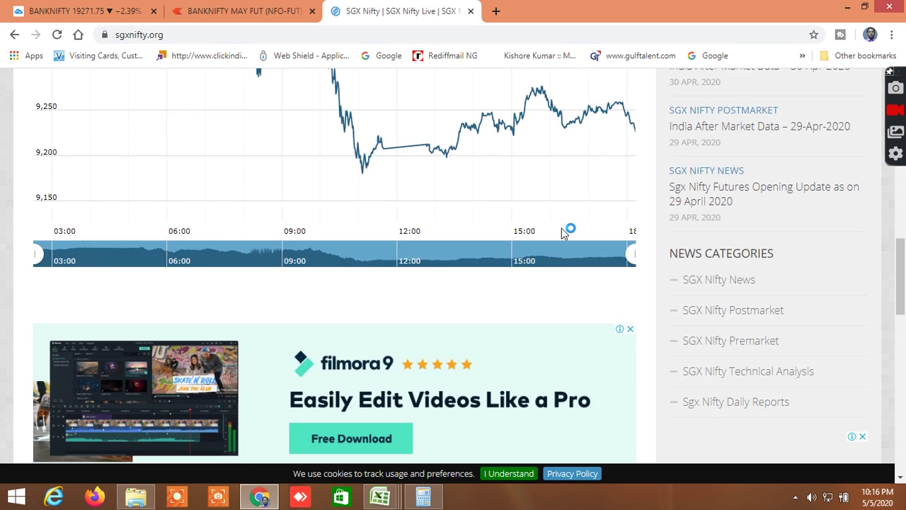
pyautogui.scroll(9, 559, 227)
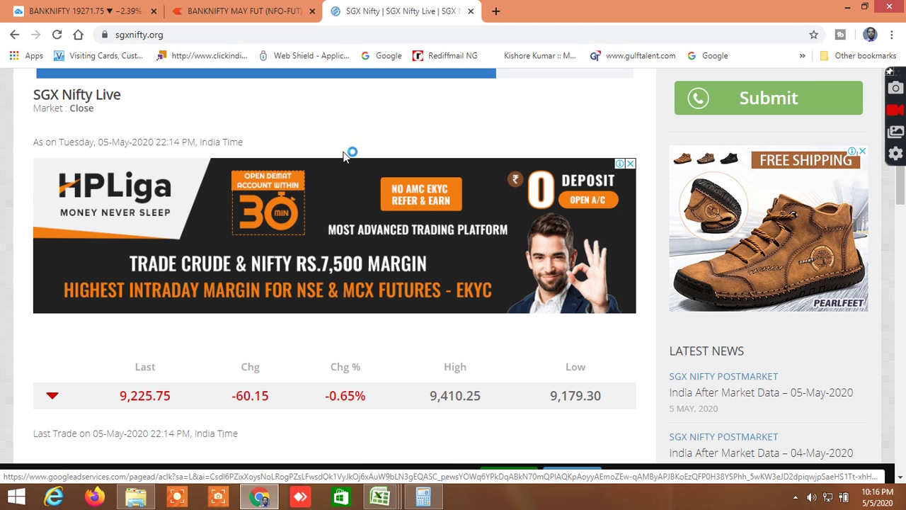
pyautogui.scroll(-3, 389, 177)
# Step: Open the Dow futures page from the SGX Nifty site and view the Dow 30 futures intraday live chart
pyautogui.scroll(4, 390, 183)
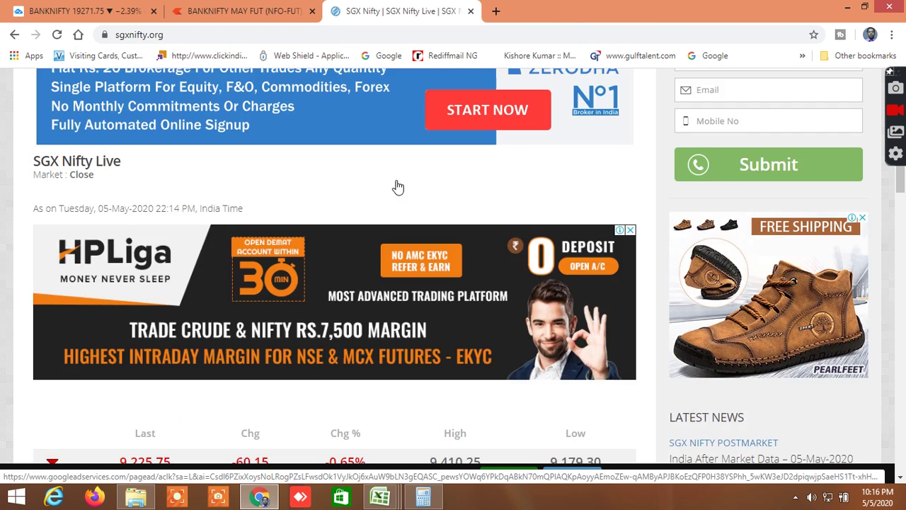
pyautogui.scroll(3, 398, 187)
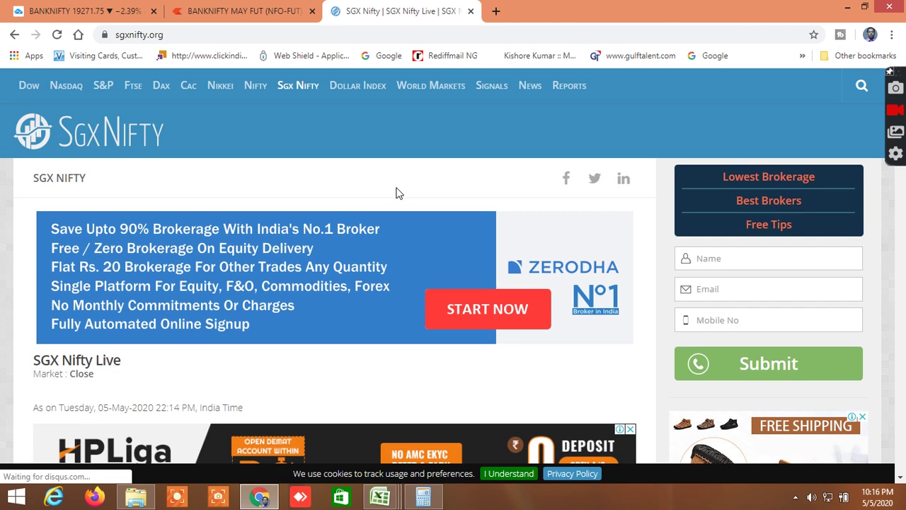
pyautogui.click(28, 91)
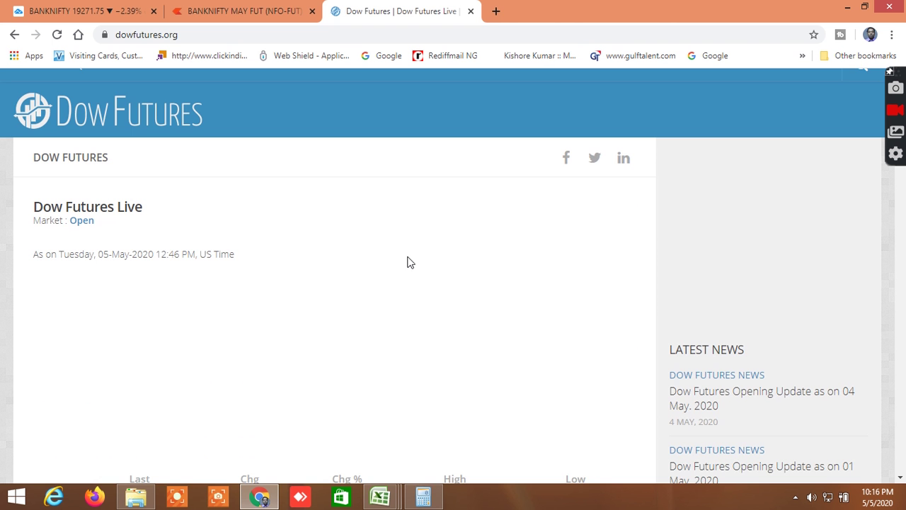
pyautogui.scroll(-8, 407, 277)
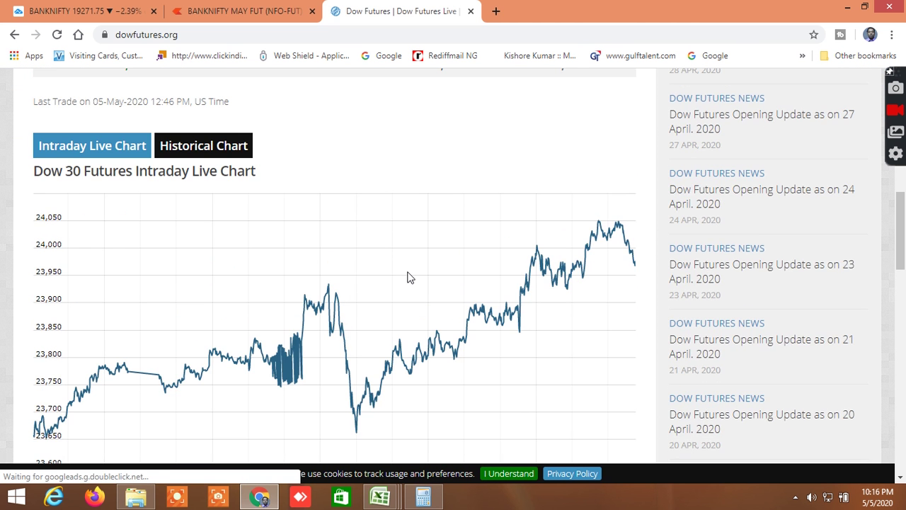
# Step: Look over the rest of the Dow 30 futures intraday chart and open the Nasdaq futures page
pyautogui.scroll(-4, 407, 277)
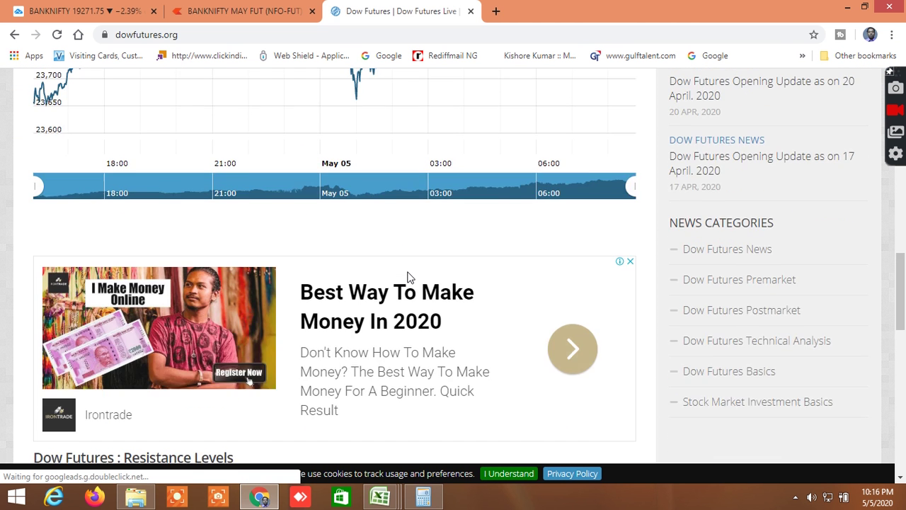
pyautogui.scroll(-1, 407, 277)
pyautogui.scroll(5, 407, 277)
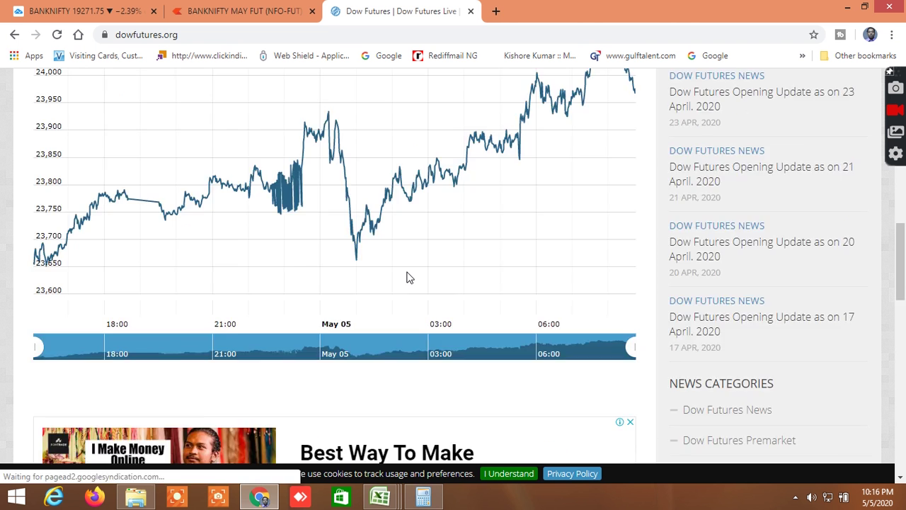
pyautogui.scroll(8, 407, 276)
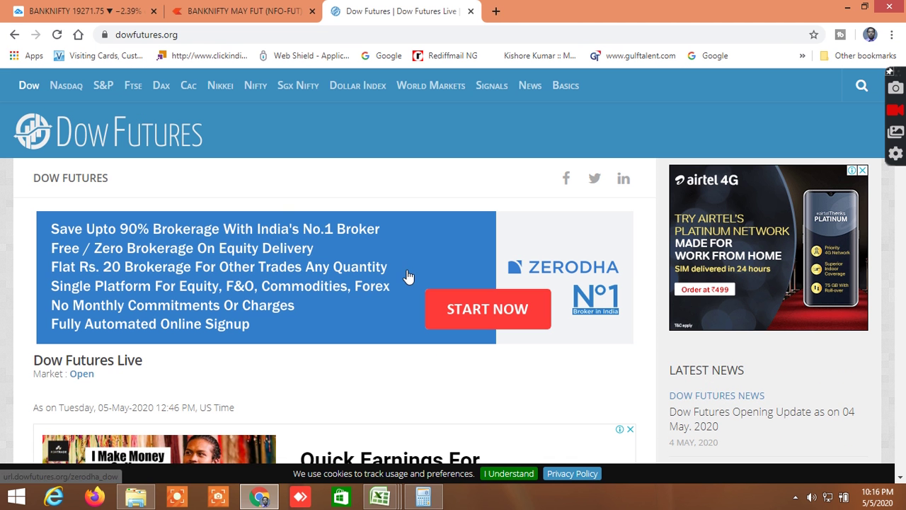
pyautogui.click(77, 94)
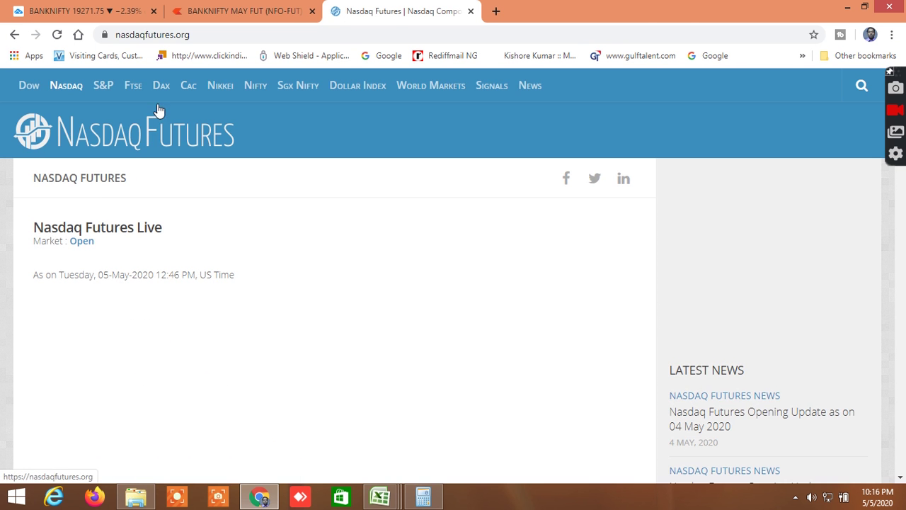
# Step: Open the FTSE futures page and view the FTSE futures live quote with its change, high and low
pyautogui.click(134, 88)
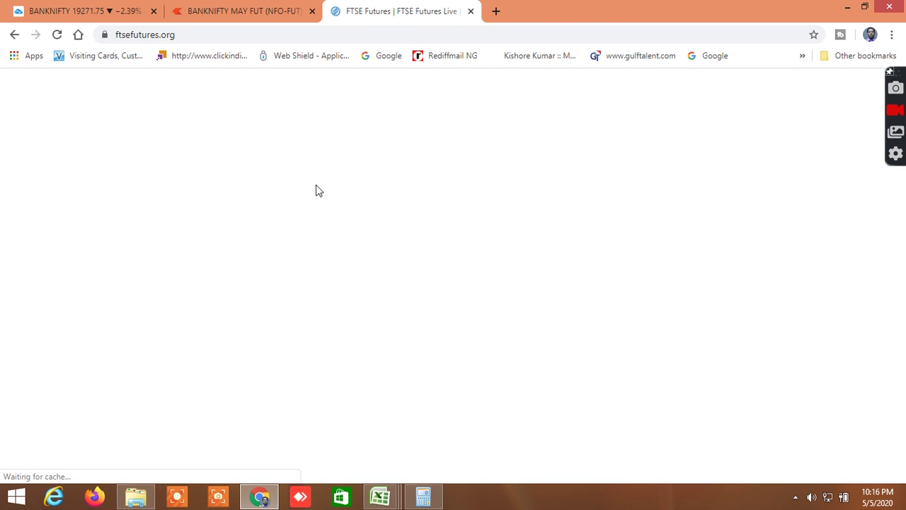
pyautogui.scroll(-2, 368, 244)
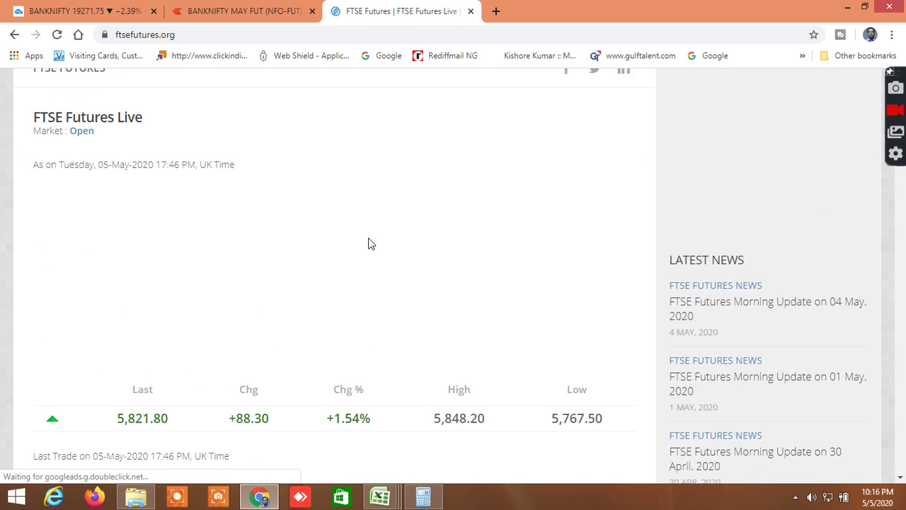
pyautogui.scroll(-1, 368, 243)
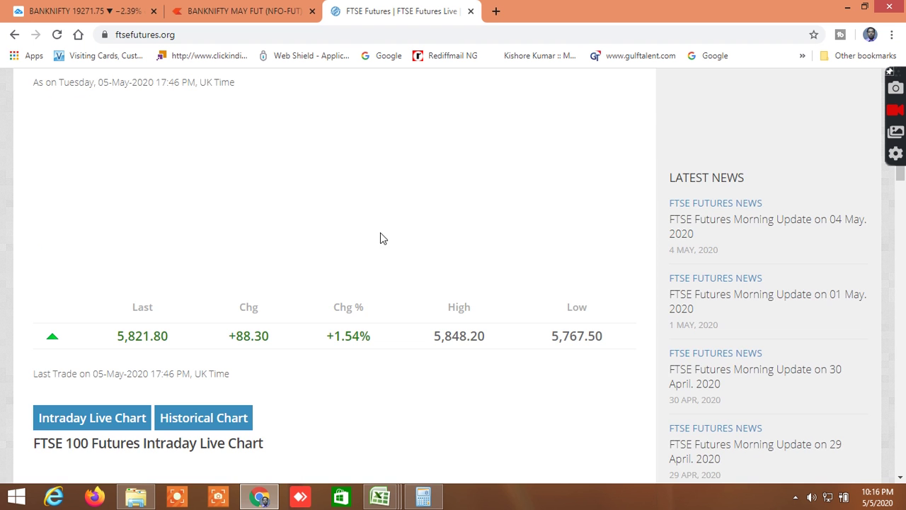
pyautogui.scroll(3, 380, 232)
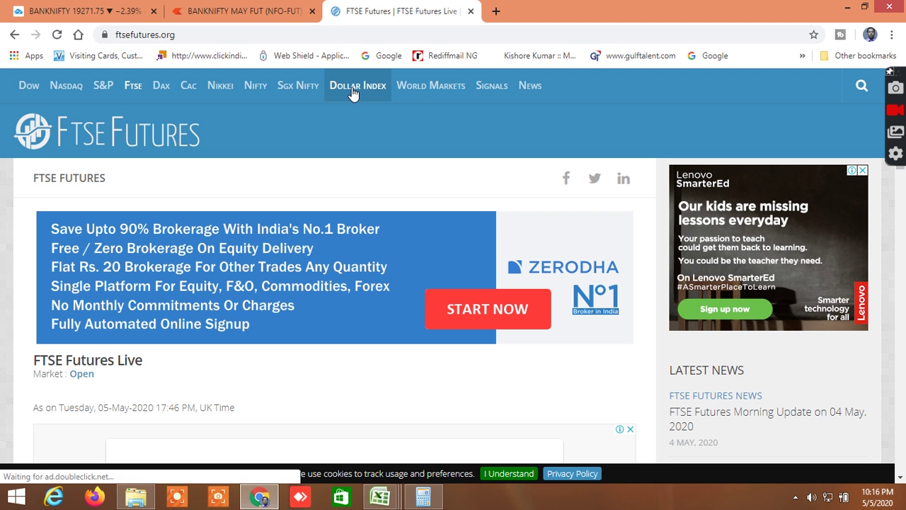
# Step: Open the Dollar Index page from the FTSE futures site
pyautogui.click(352, 93)
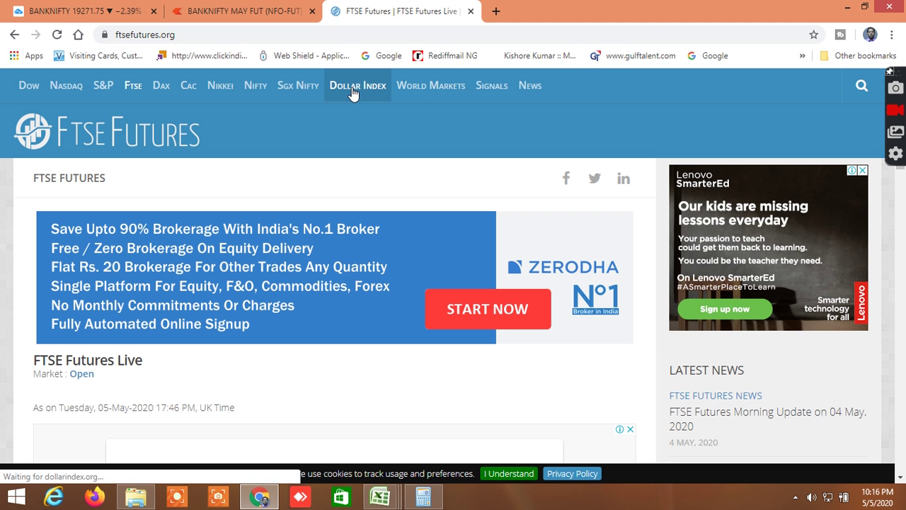